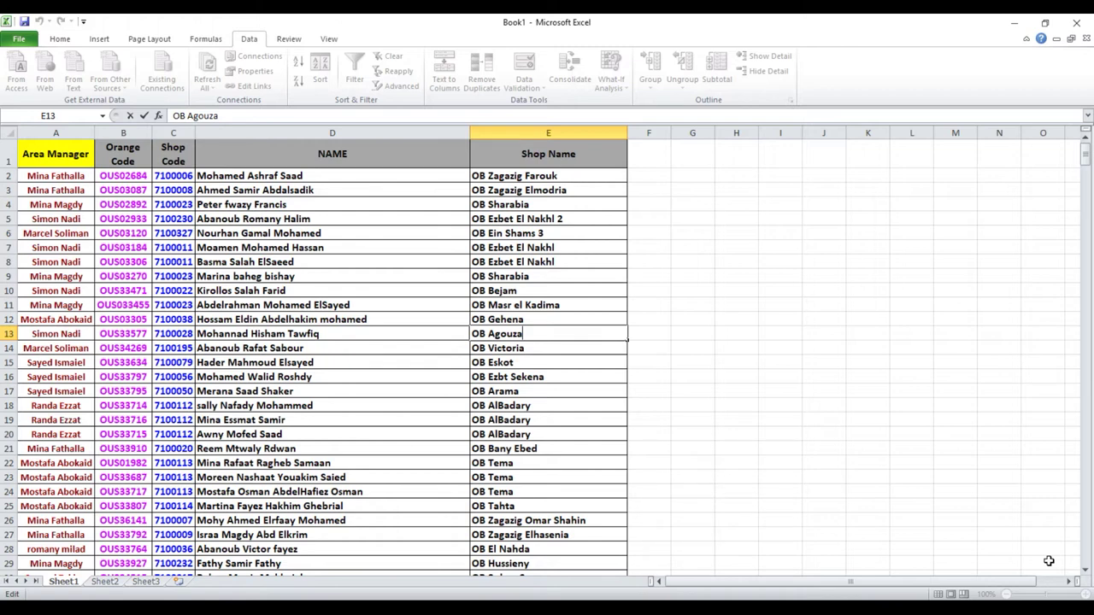
# Commit 'OB Agouza' as the shop name in cell E13.
pyautogui.press('Escape')
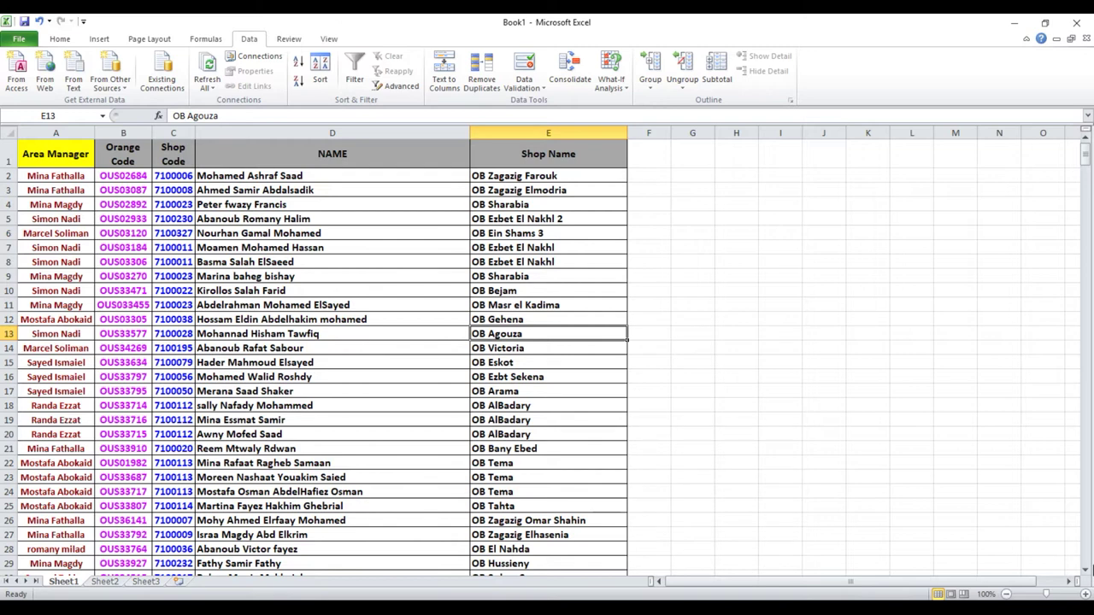
# Delete column C (Shop Code) from the shop list.
pyautogui.click(239, 218)
pyautogui.click(53, 178)
pyautogui.click(137, 178)
pyautogui.click(209, 175)
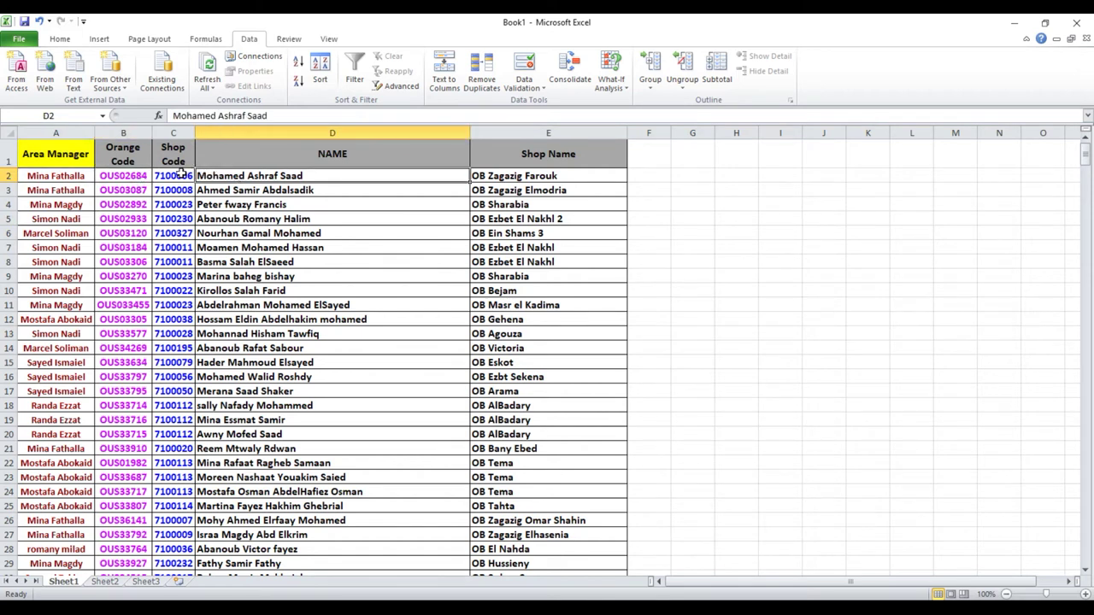
pyautogui.rightClick(180, 125)
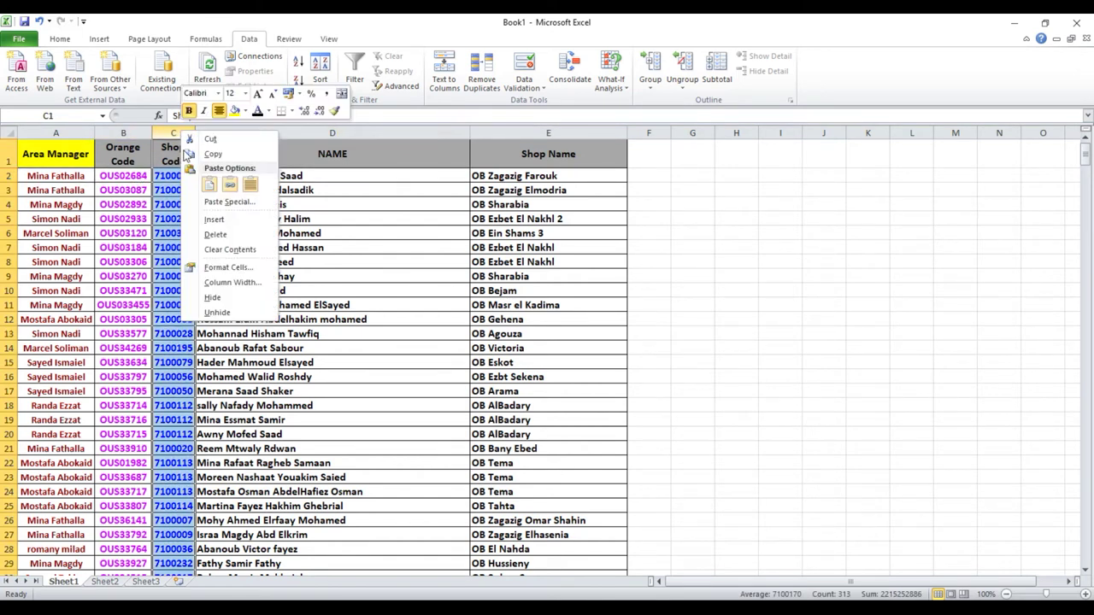
pyautogui.click(218, 239)
# Check the shifted Area Manager, Orange Code, NAME and Shop Name cells.
pyautogui.click(203, 219)
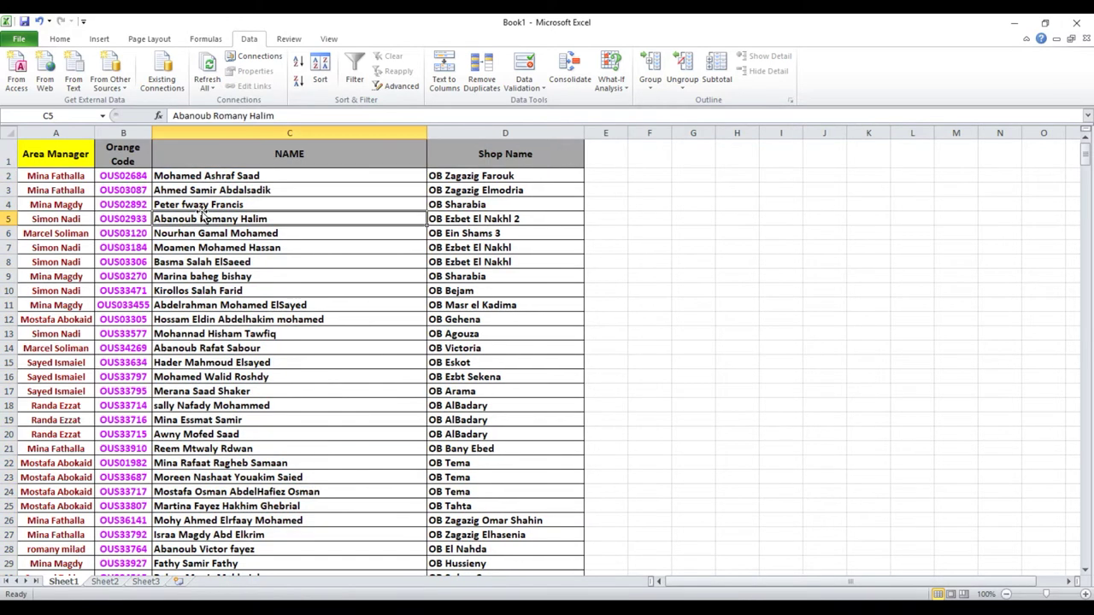
pyautogui.click(75, 176)
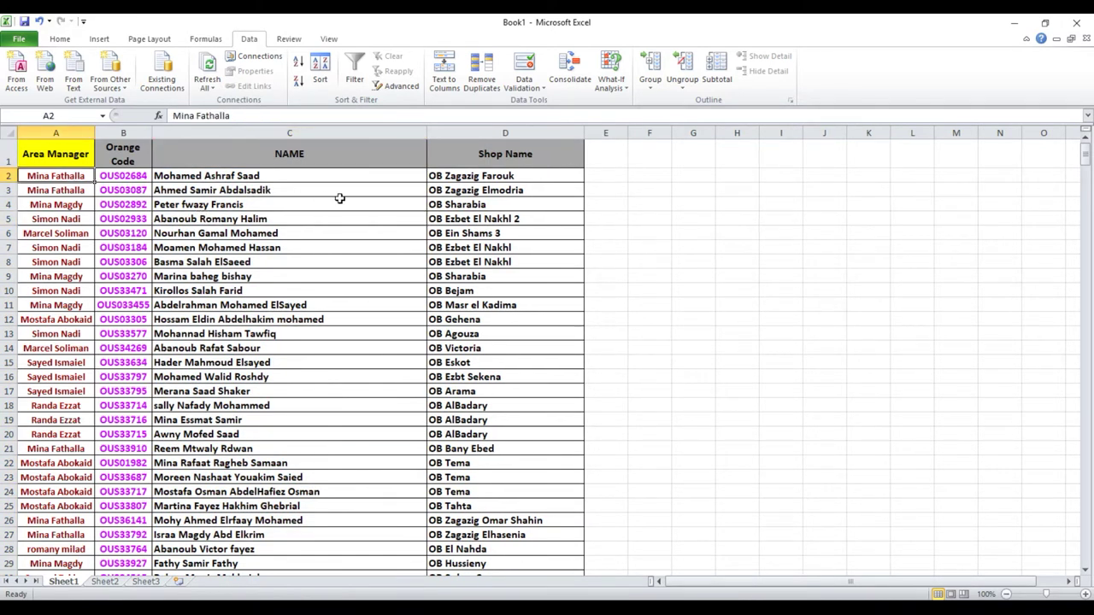
pyautogui.click(469, 180)
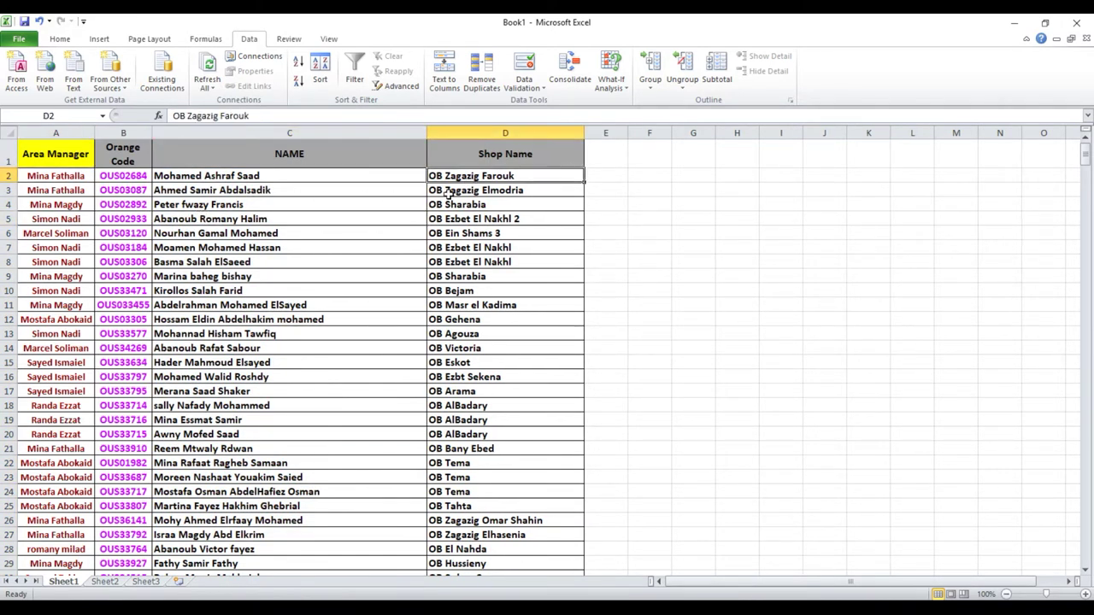
pyautogui.click(120, 177)
pyautogui.click(205, 176)
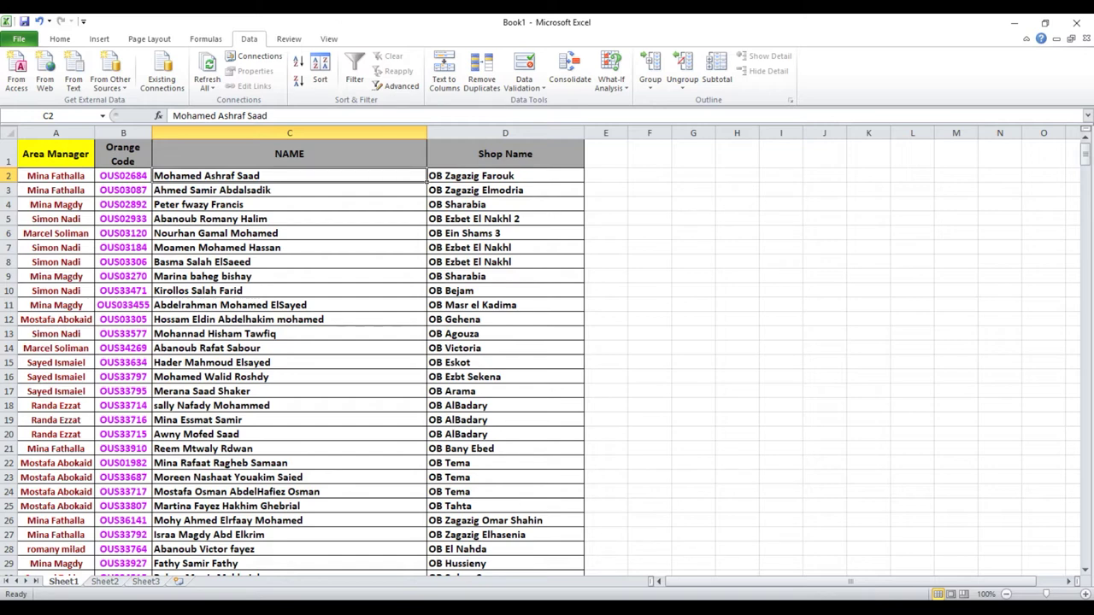
pyautogui.click(61, 177)
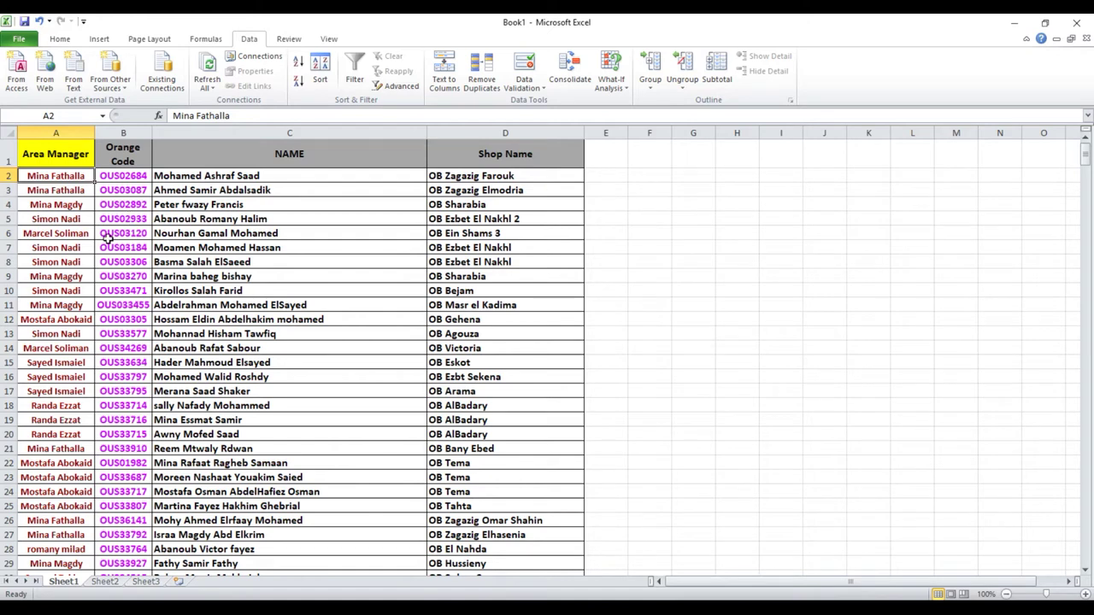
pyautogui.click(229, 247)
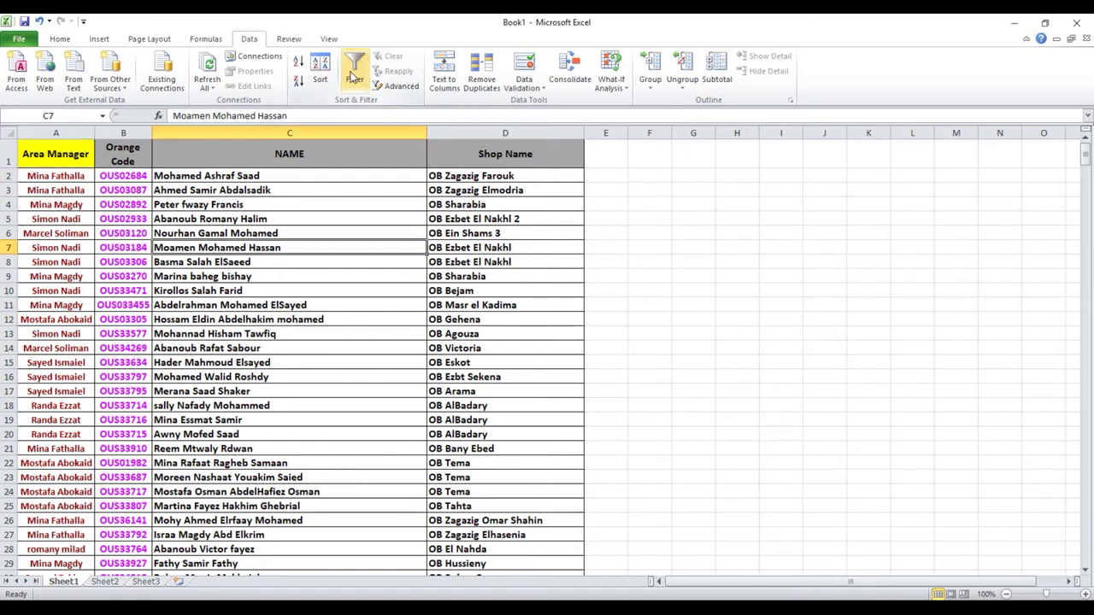
pyautogui.click(354, 77)
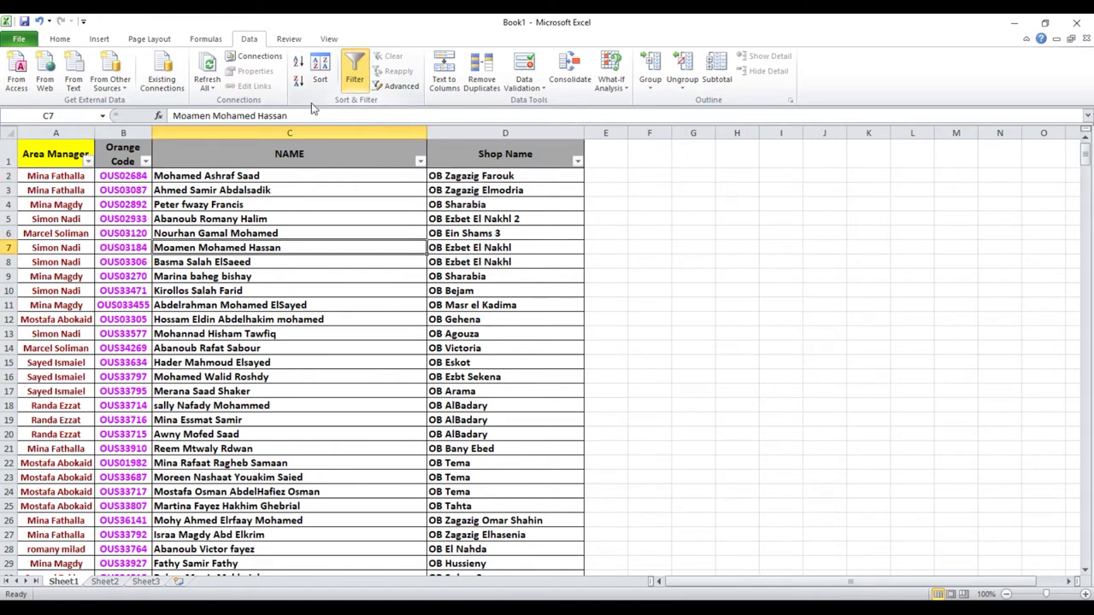
pyautogui.click(88, 162)
pyautogui.click(76, 288)
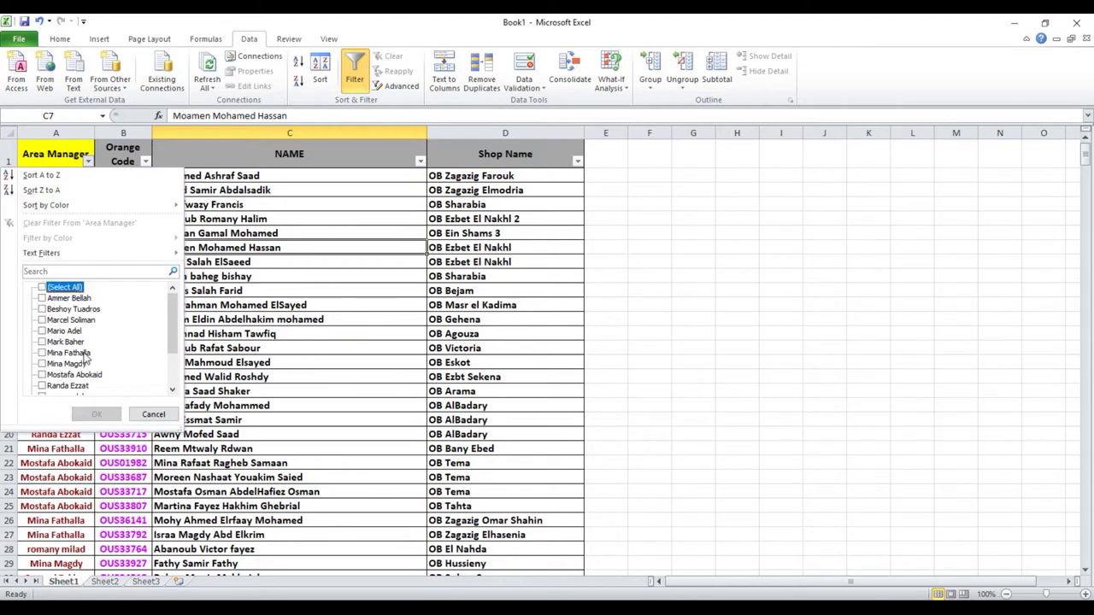
pyautogui.click(82, 353)
pyautogui.click(97, 414)
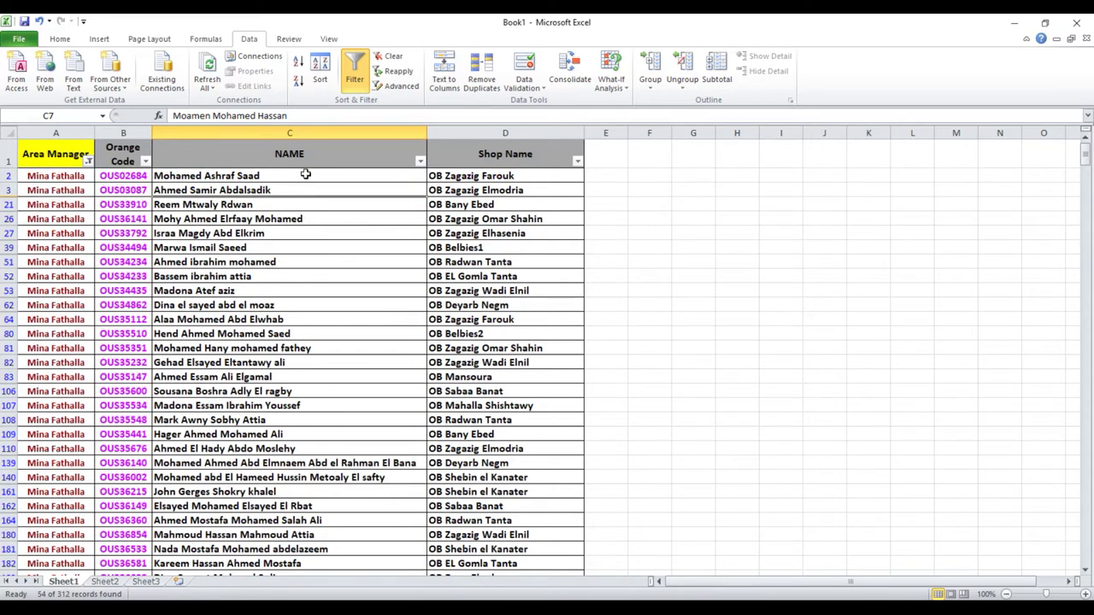
# Select her 54 NAME entries to count them, then clear the filter.
pyautogui.moveTo(305, 174); pyautogui.dragTo(304, 574)
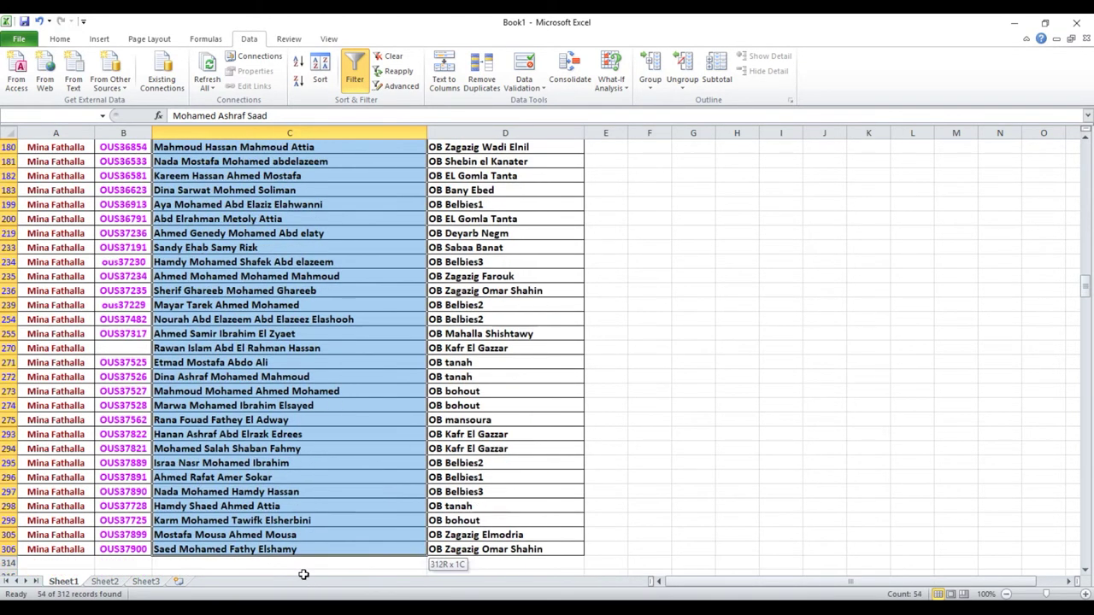
pyautogui.moveTo(304, 574); pyautogui.dragTo(305, 550)
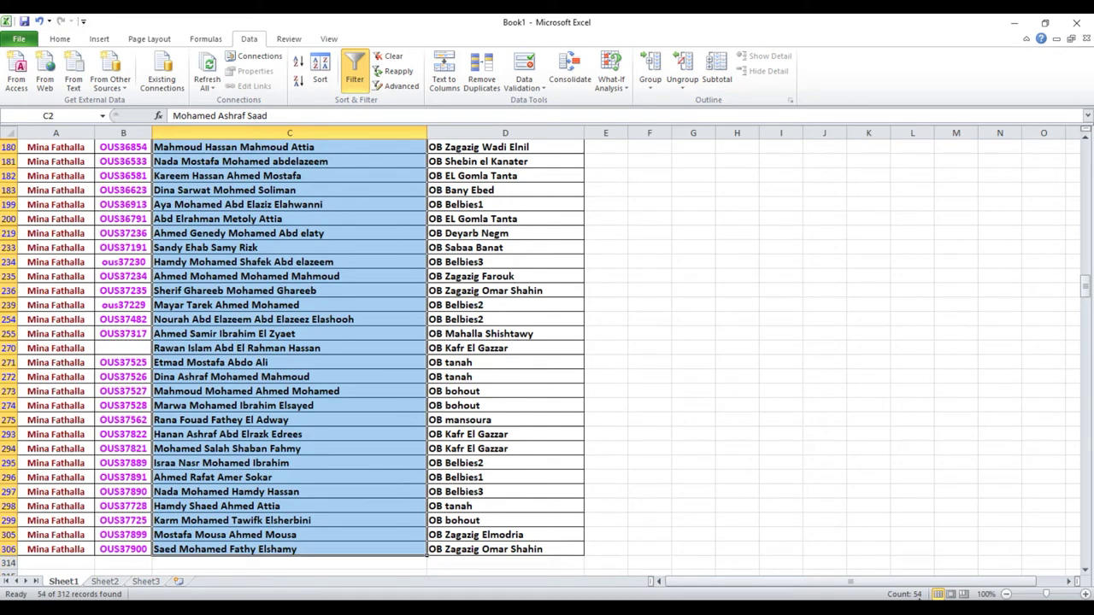
pyautogui.scroll(6, 342, 433)
pyautogui.scroll(3, 334, 410)
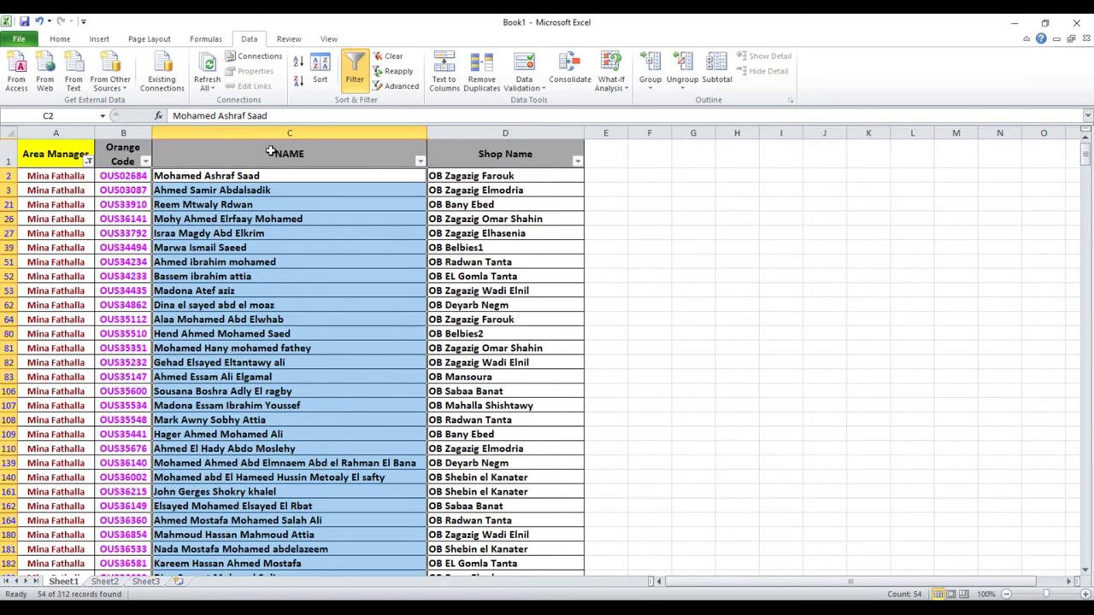
pyautogui.click(389, 56)
# Note 'mina' and 54 in cells H4 and I4 beside the table.
pyautogui.click(753, 202)
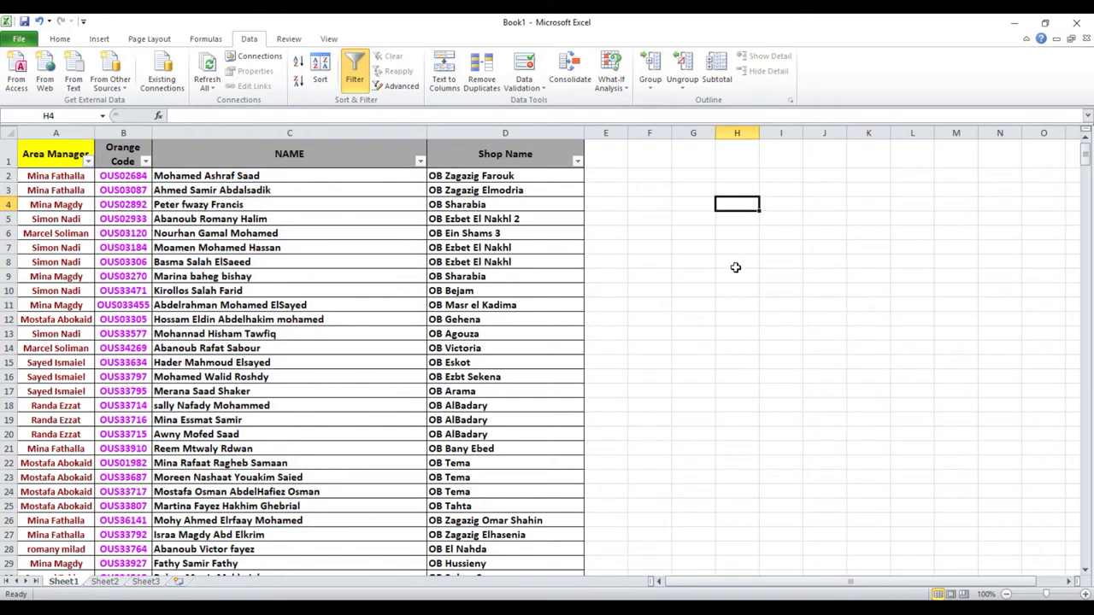
pyautogui.write('mina')
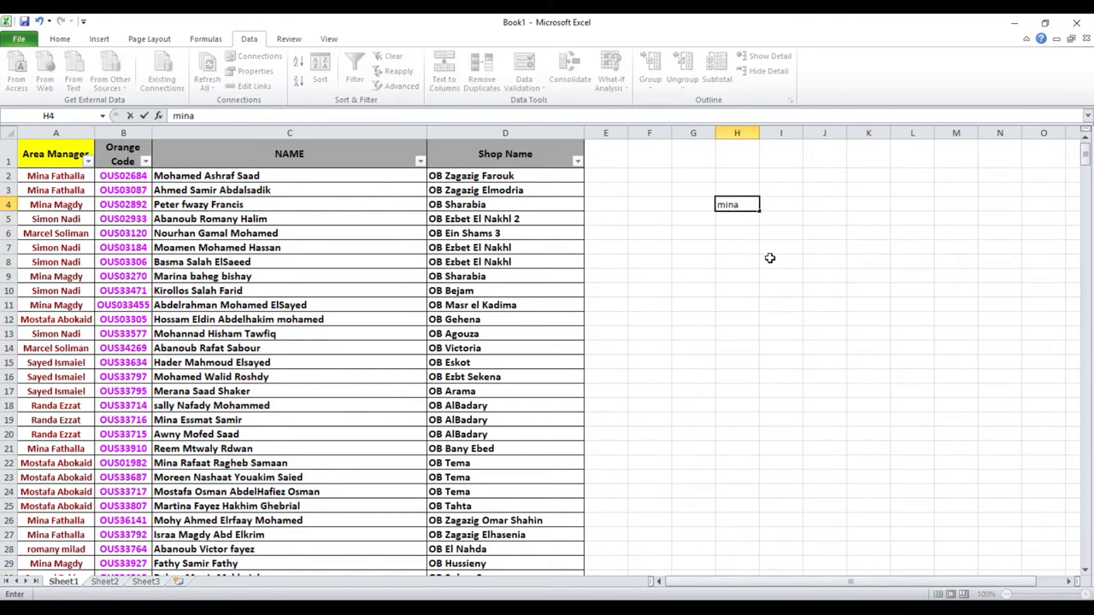
pyautogui.press('Tab')
pyautogui.write('54')
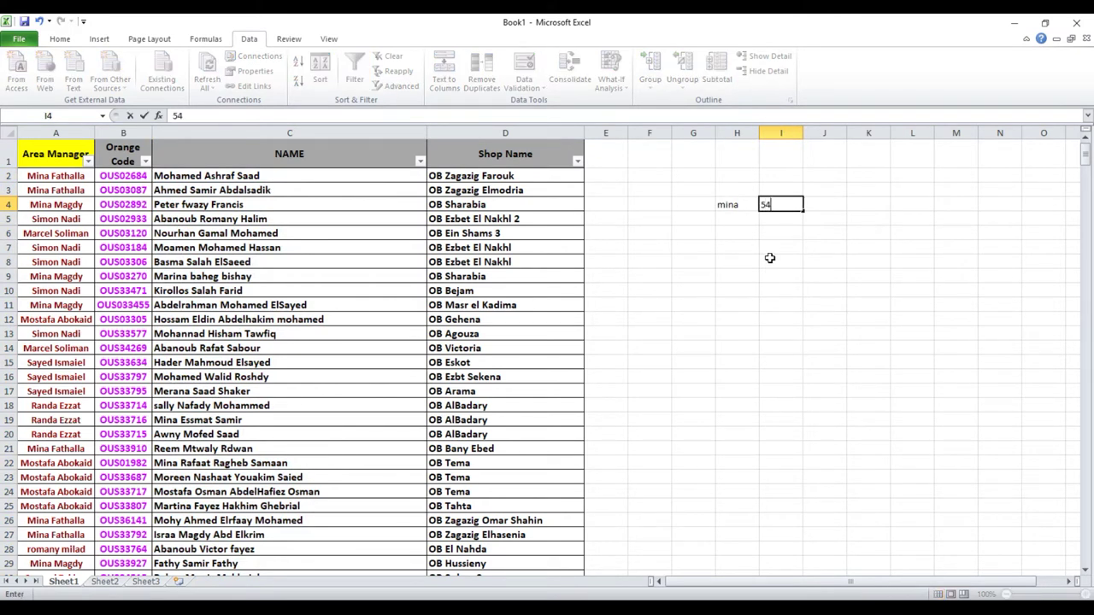
pyautogui.press('Return')
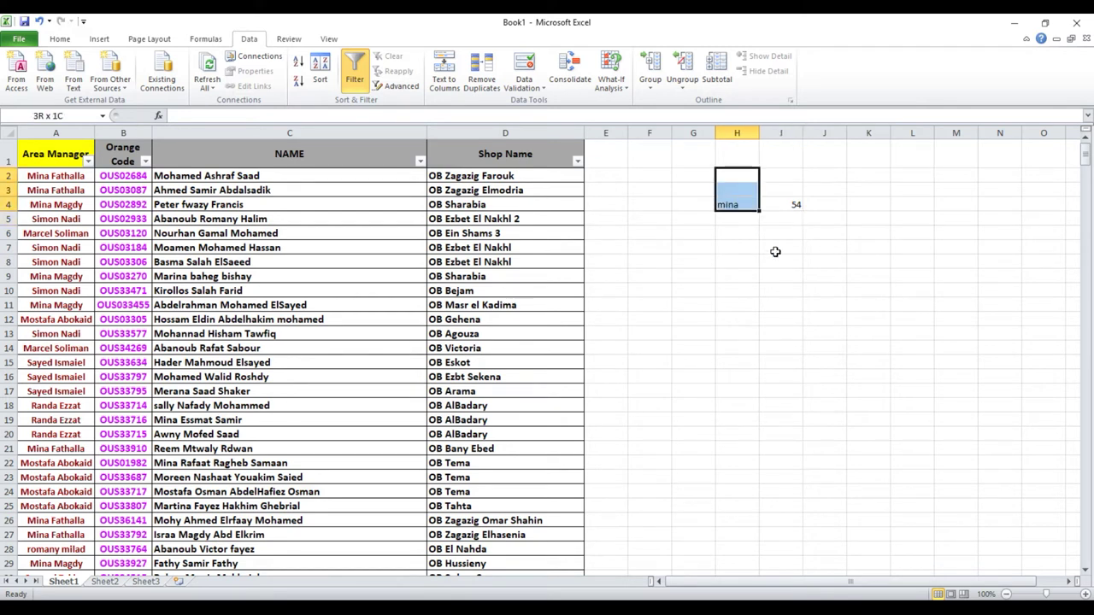
# Clear the H2:J10 scratch area and switch AutoFilter off.
pyautogui.moveTo(731, 178); pyautogui.dragTo(811, 289)
pyautogui.press('Delete')
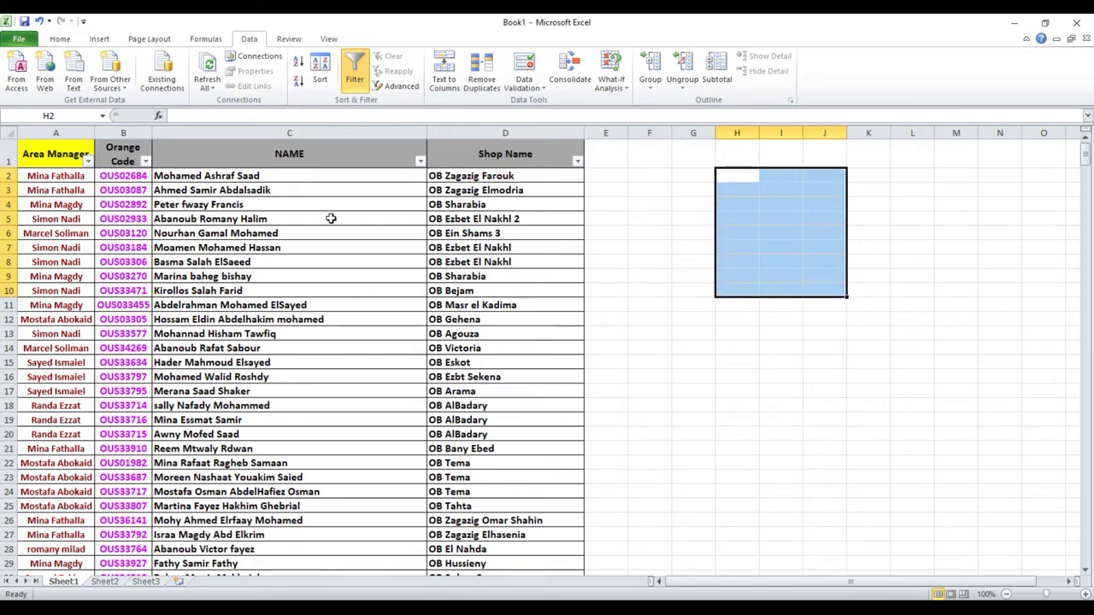
pyautogui.click(330, 218)
pyautogui.click(355, 72)
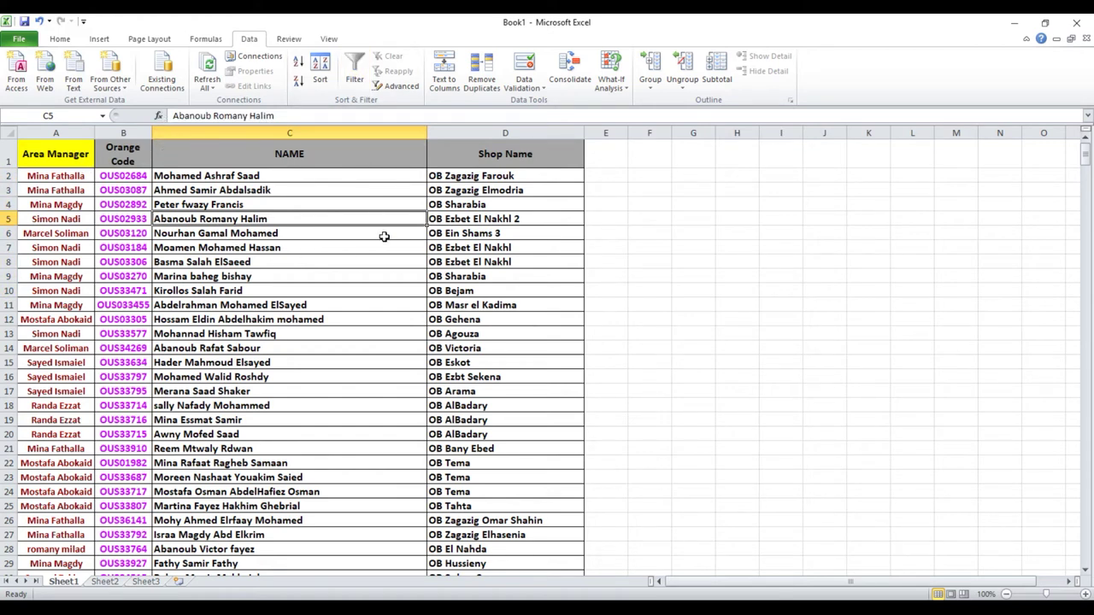
# Start a PivotTable from the shop list range Sheet1 A1:D313.
pyautogui.moveTo(43, 132); pyautogui.dragTo(498, 137)
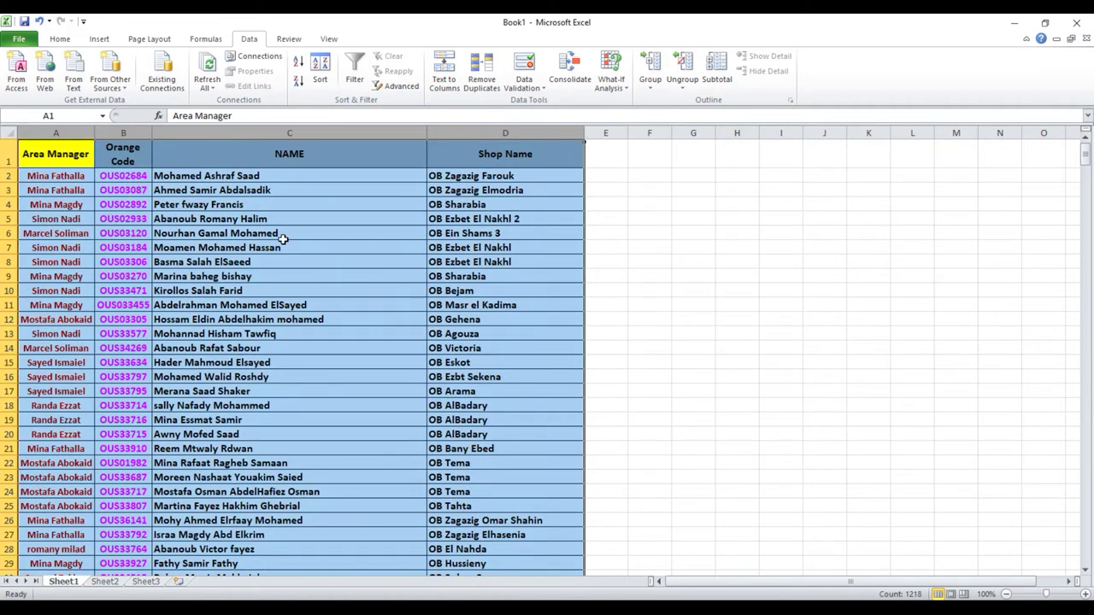
pyautogui.click(330, 237)
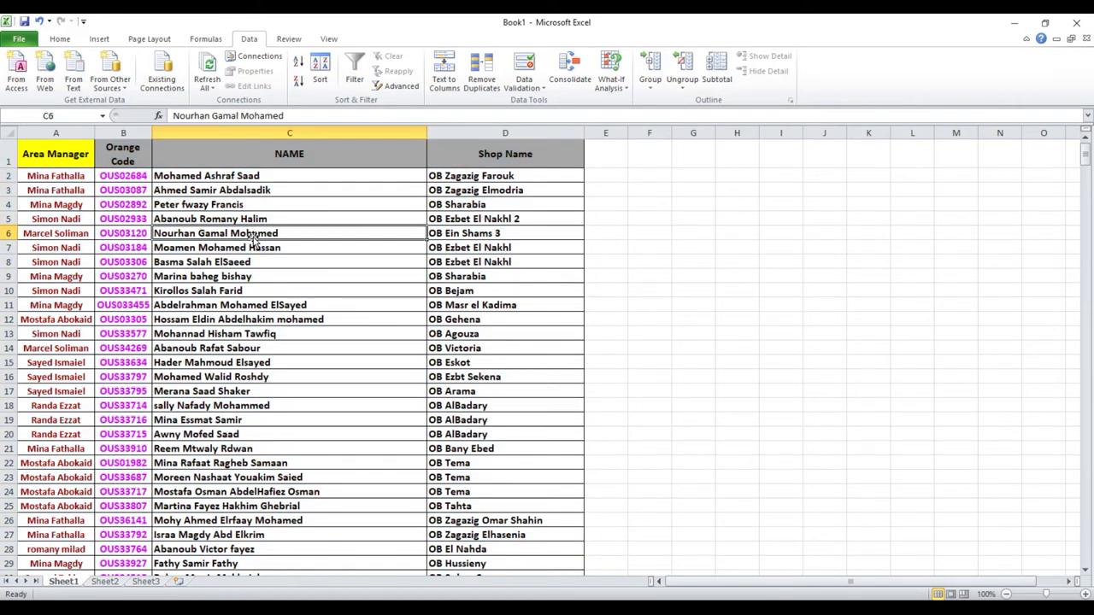
pyautogui.click(99, 39)
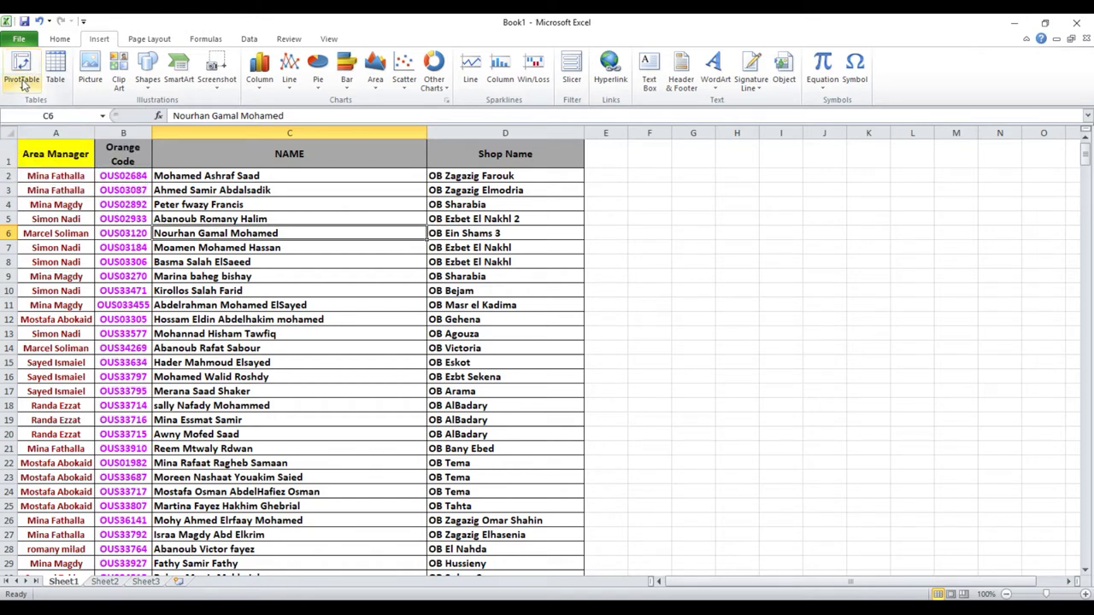
pyautogui.click(25, 73)
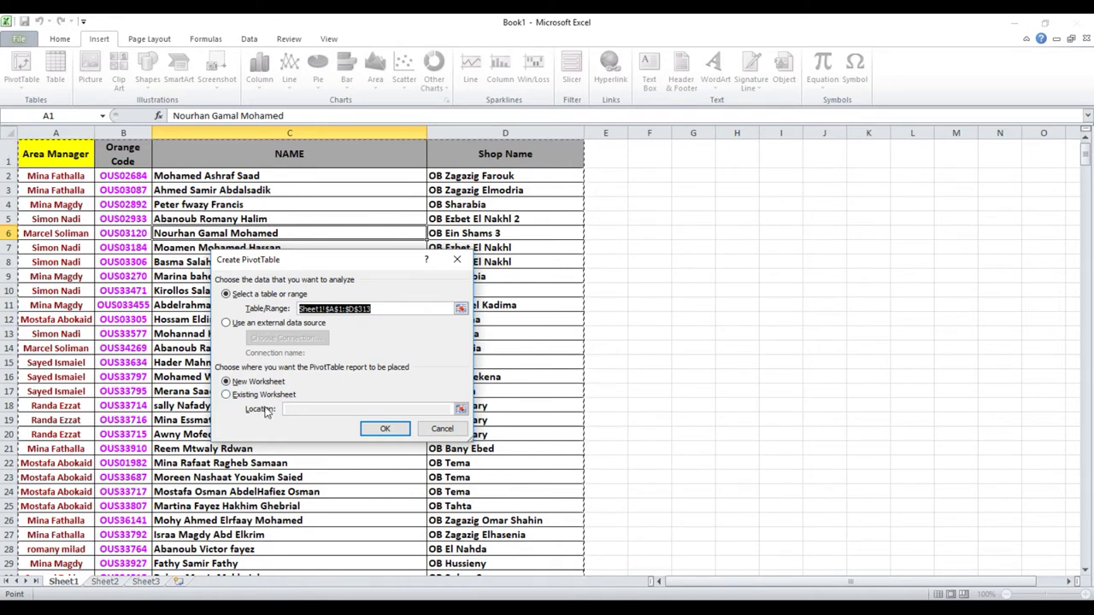
# Create the PivotTable on the existing worksheet at cell G3.
pyautogui.click(265, 395)
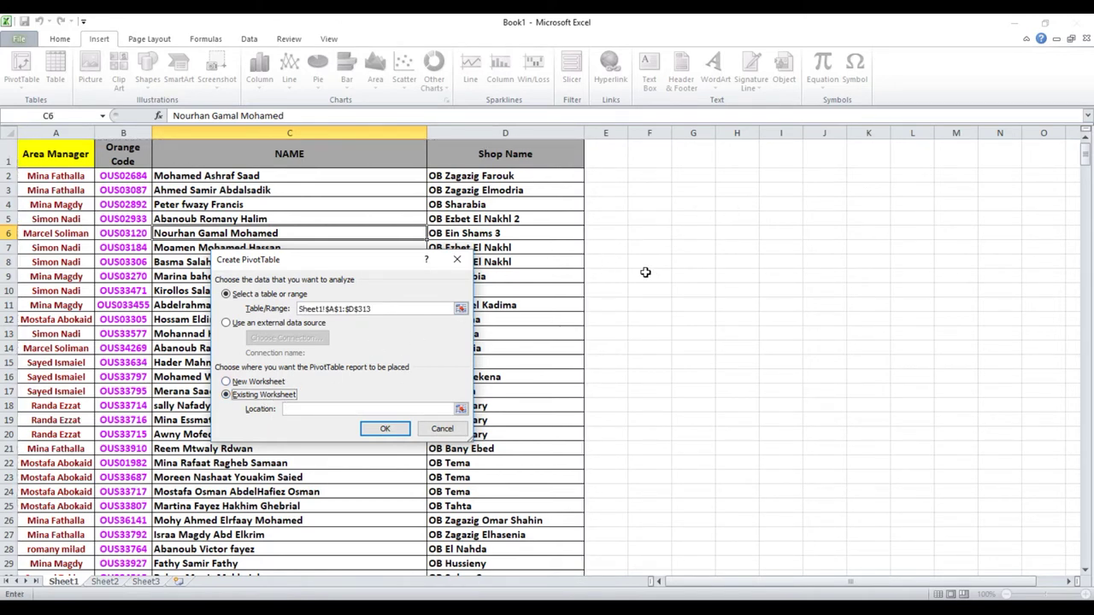
pyautogui.click(700, 189)
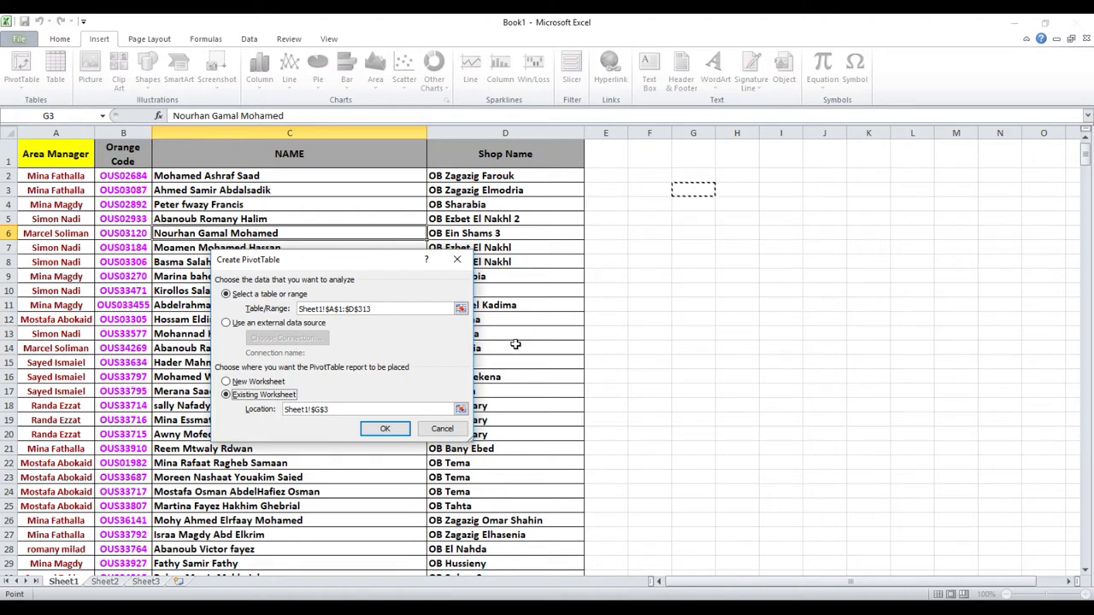
pyautogui.click(375, 429)
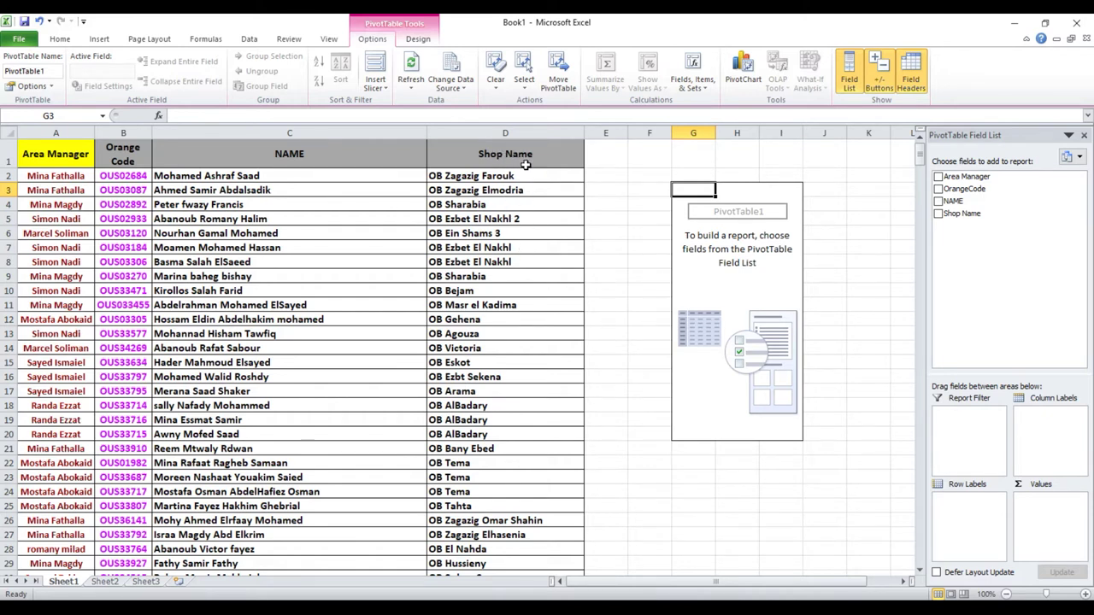
# Put Area Manager in pivot rows and Count of Shop Name in Values.
pyautogui.click(523, 162)
pyautogui.click(691, 188)
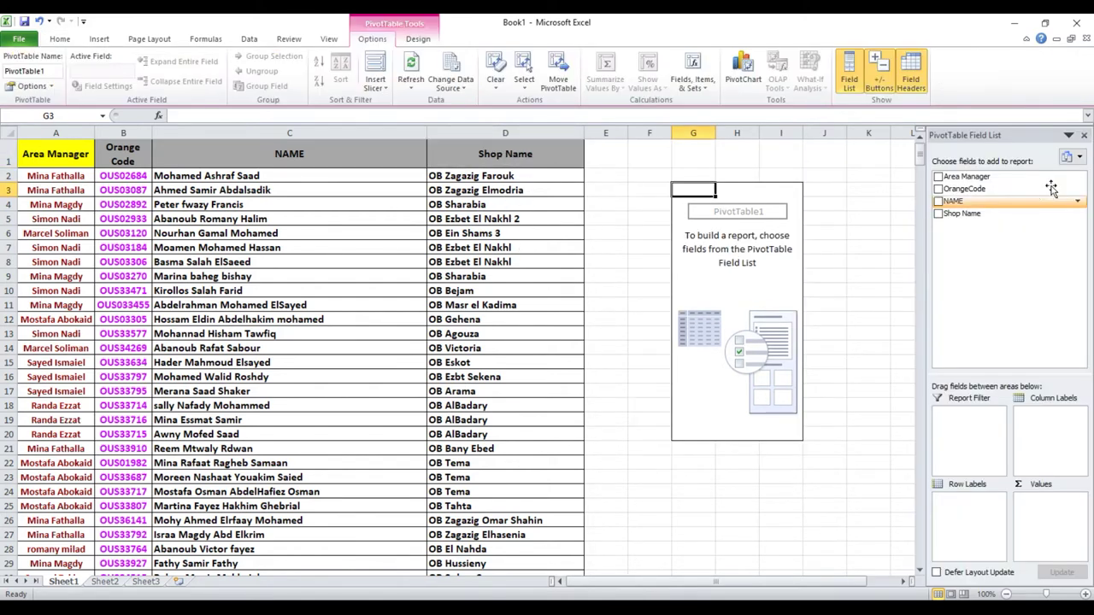
pyautogui.click(940, 177)
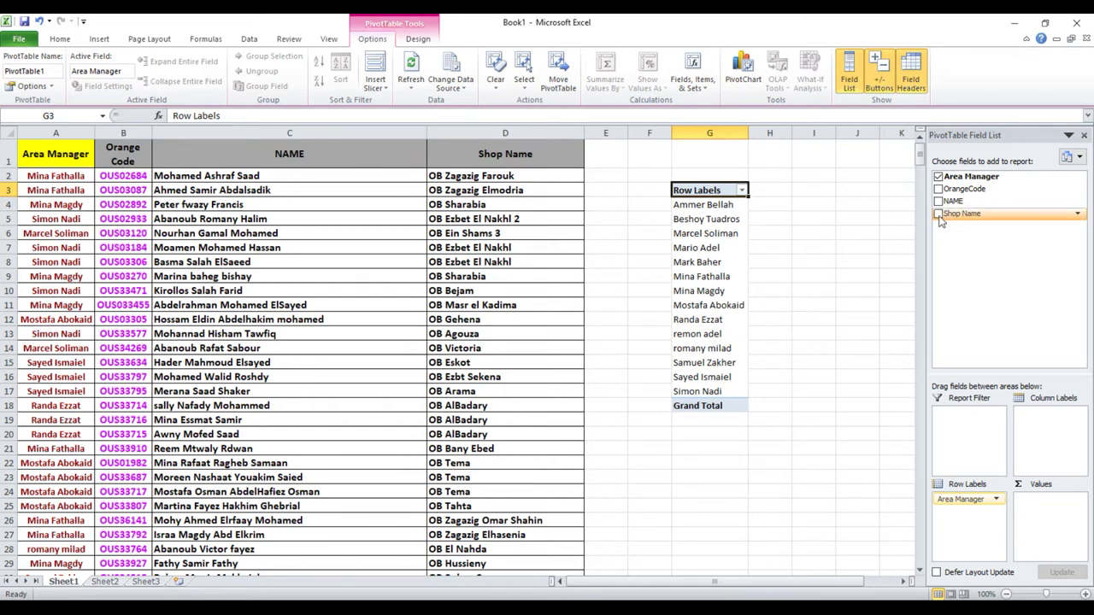
pyautogui.click(939, 214)
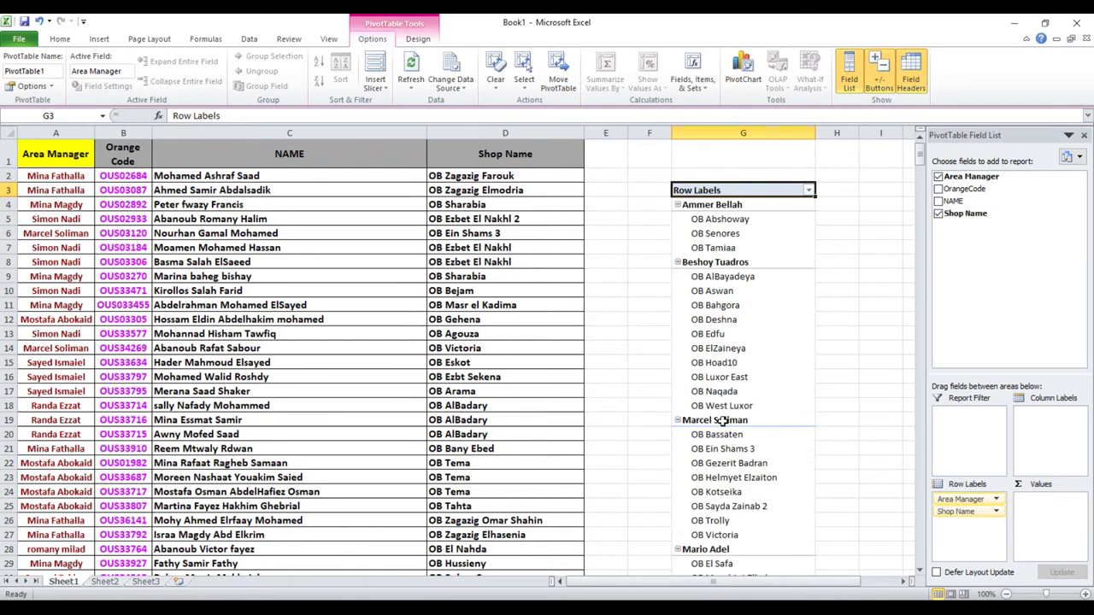
pyautogui.click(939, 215)
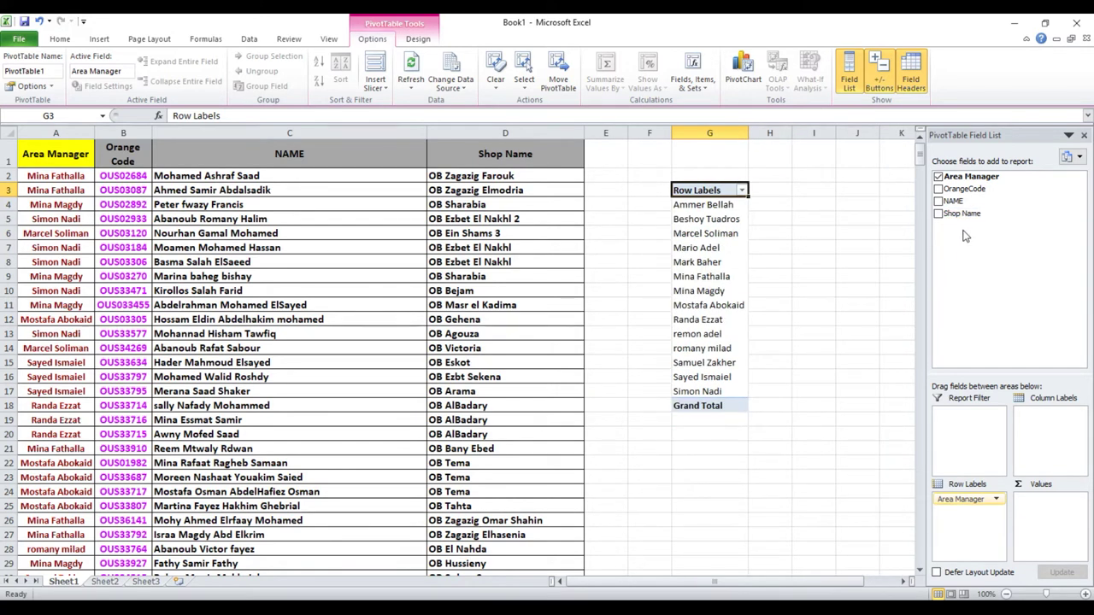
pyautogui.moveTo(971, 218); pyautogui.dragTo(1050, 514)
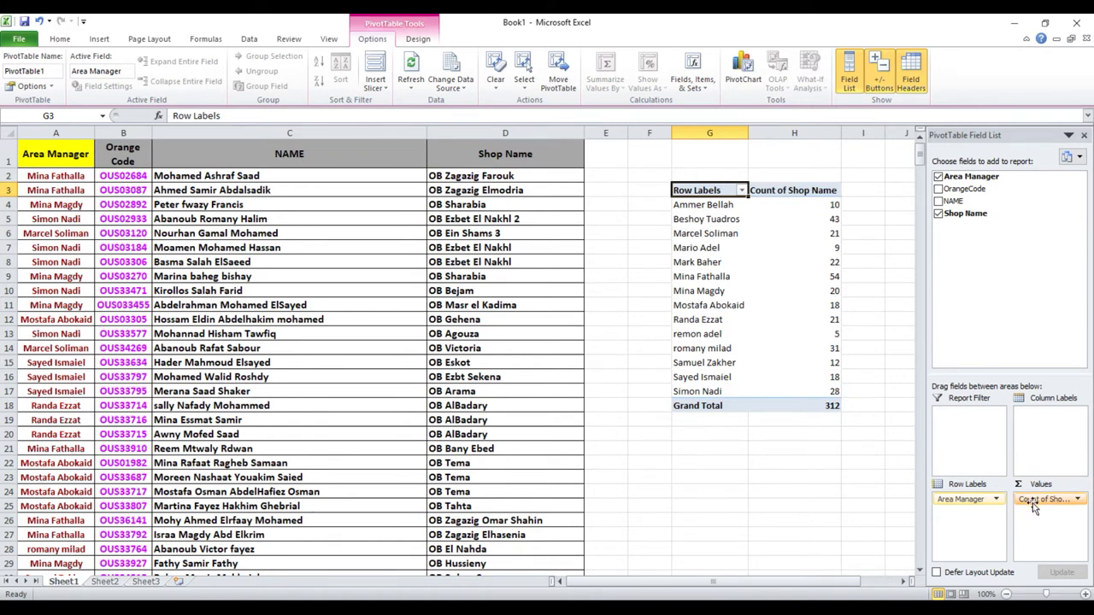
pyautogui.click(1070, 500)
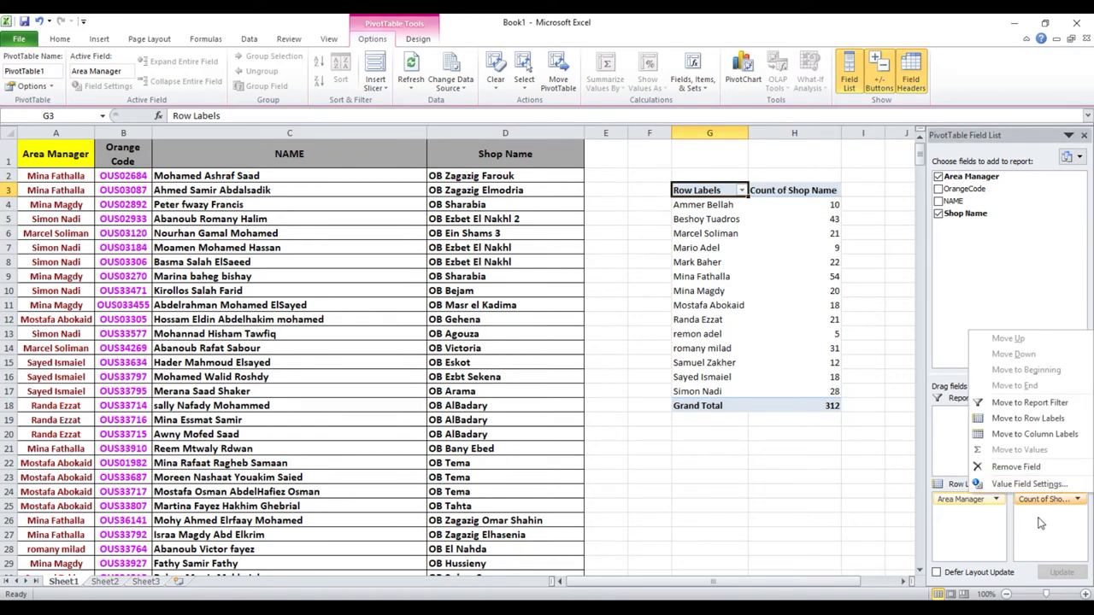
pyautogui.click(1044, 520)
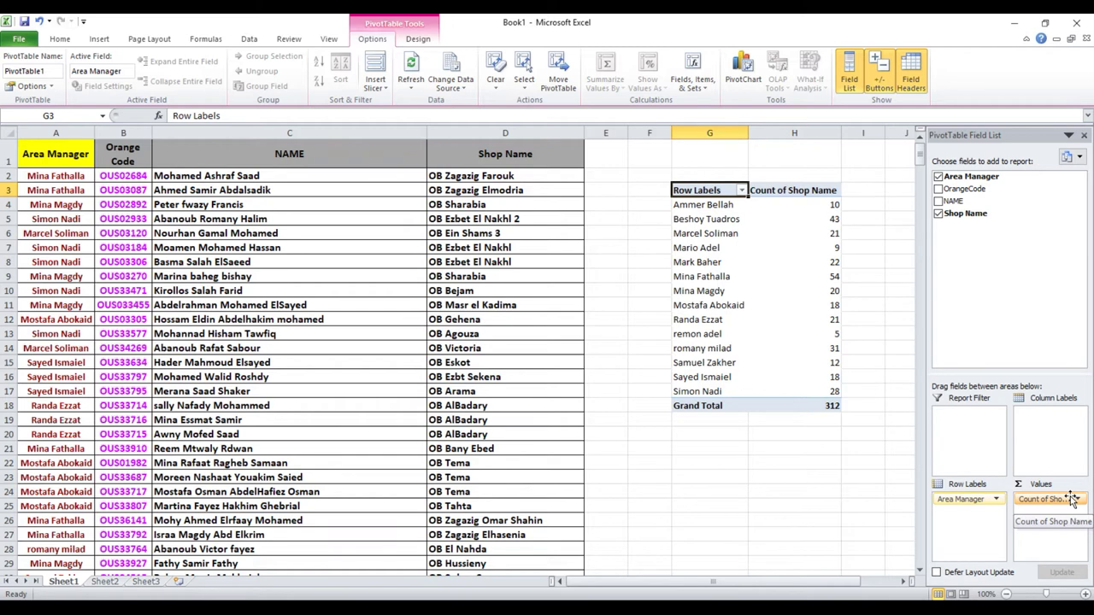
pyautogui.click(1075, 499)
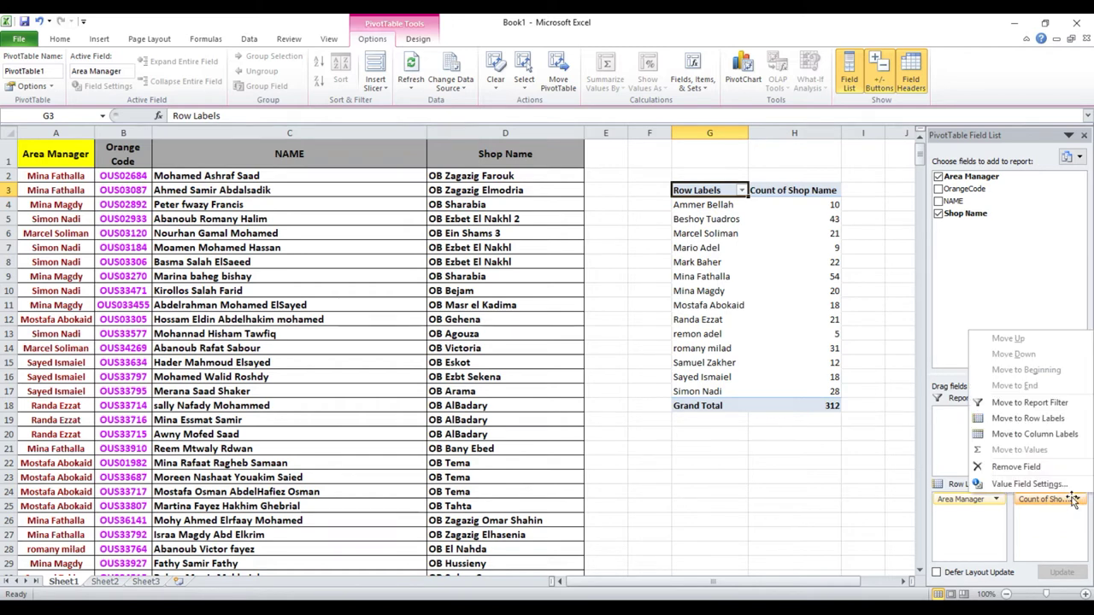
pyautogui.click(1029, 483)
pyautogui.click(323, 359)
pyautogui.click(372, 441)
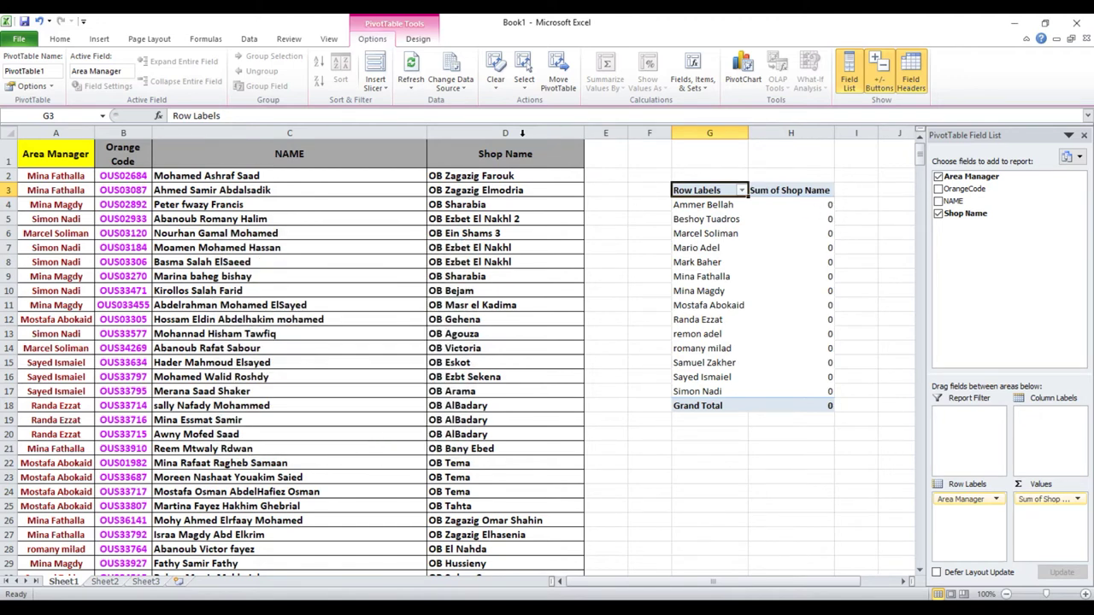
pyautogui.moveTo(506, 175); pyautogui.dragTo(502, 376)
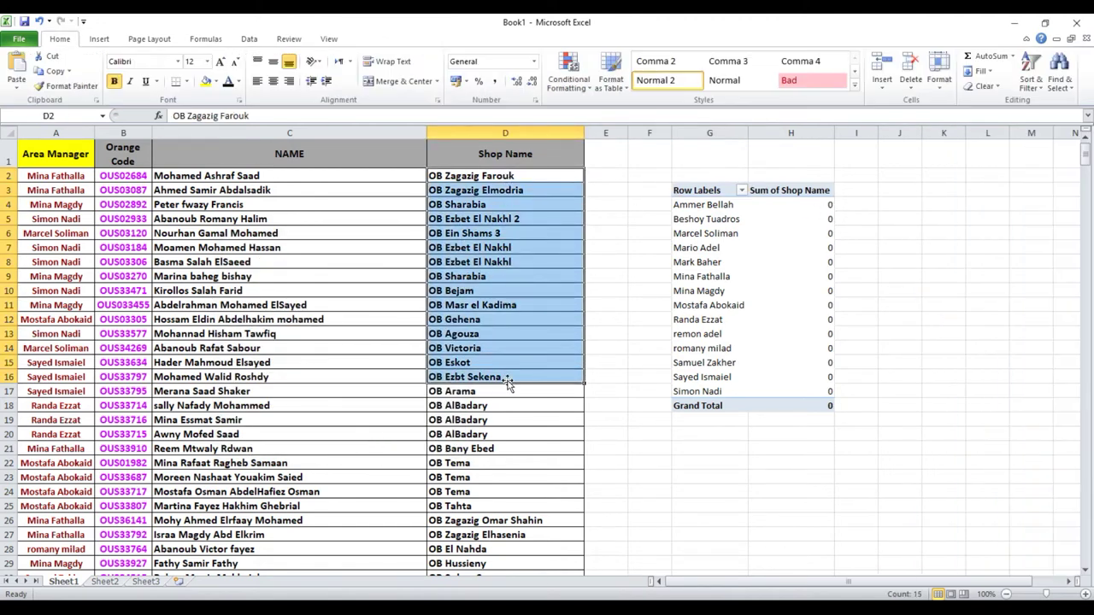
pyautogui.click(819, 218)
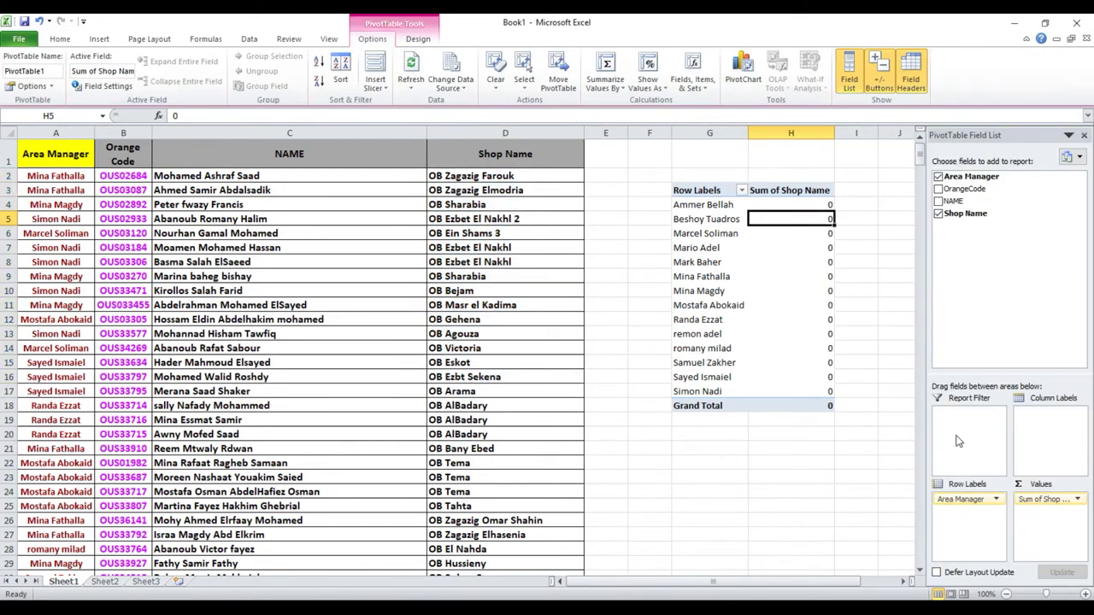
pyautogui.click(1077, 499)
pyautogui.click(1044, 484)
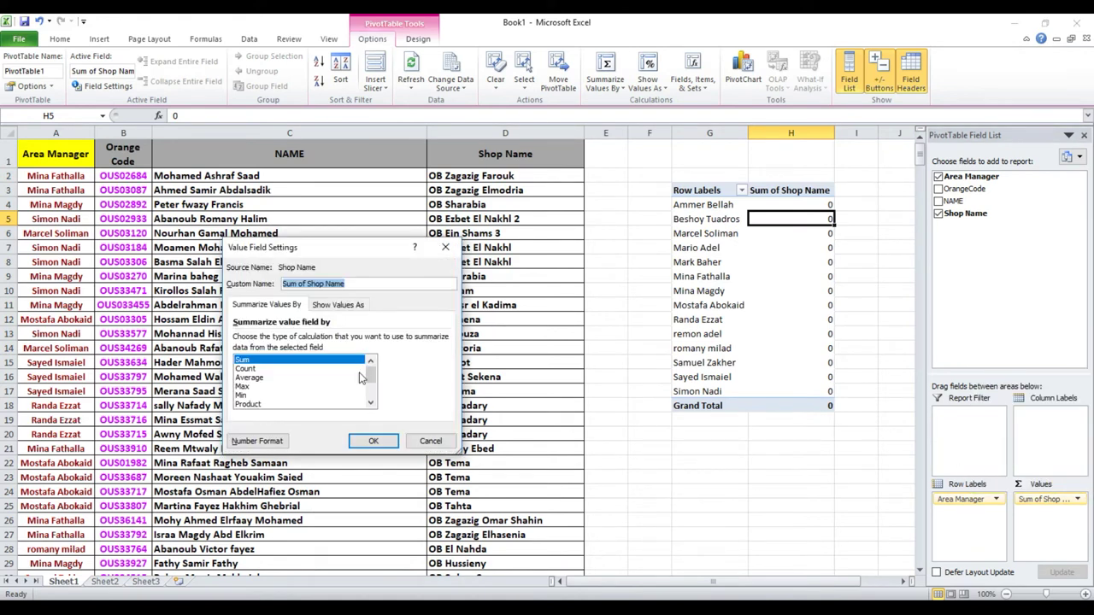
pyautogui.click(246, 369)
pyautogui.click(364, 440)
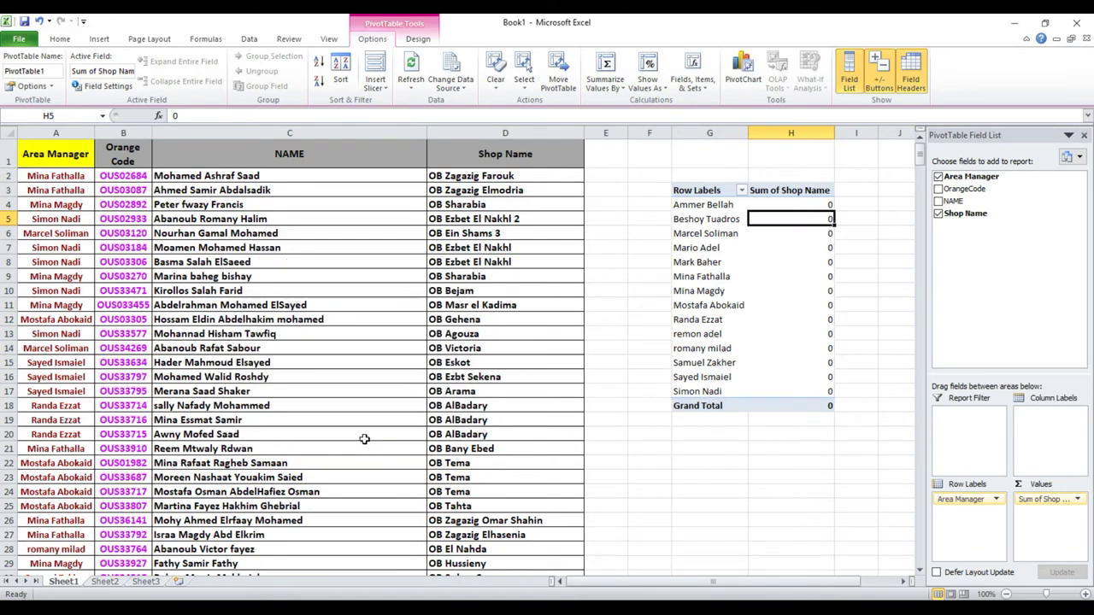
pyautogui.click(834, 462)
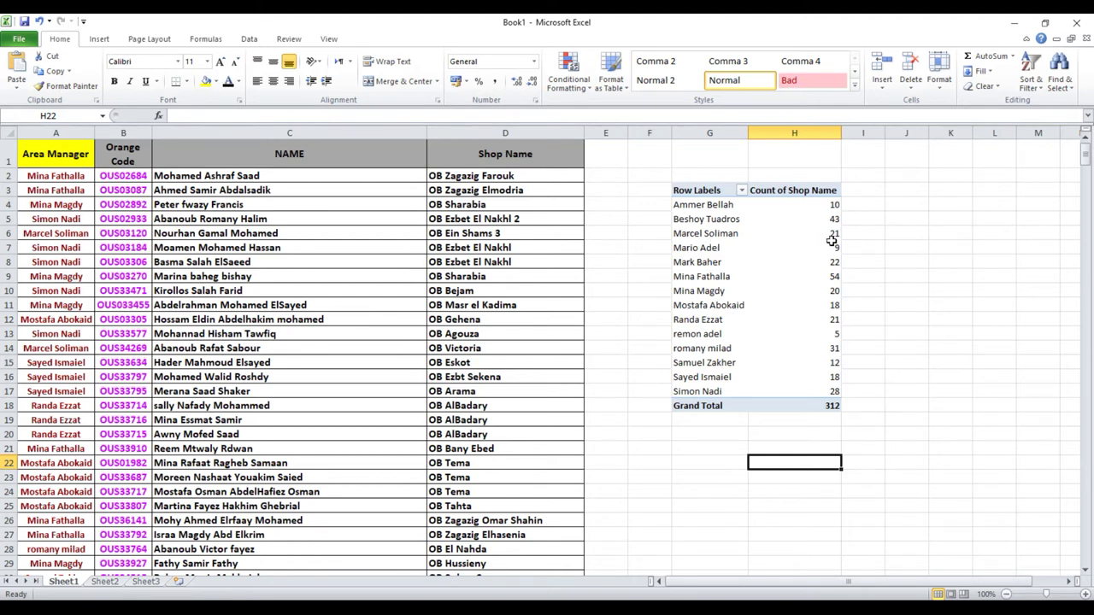
pyautogui.click(128, 161)
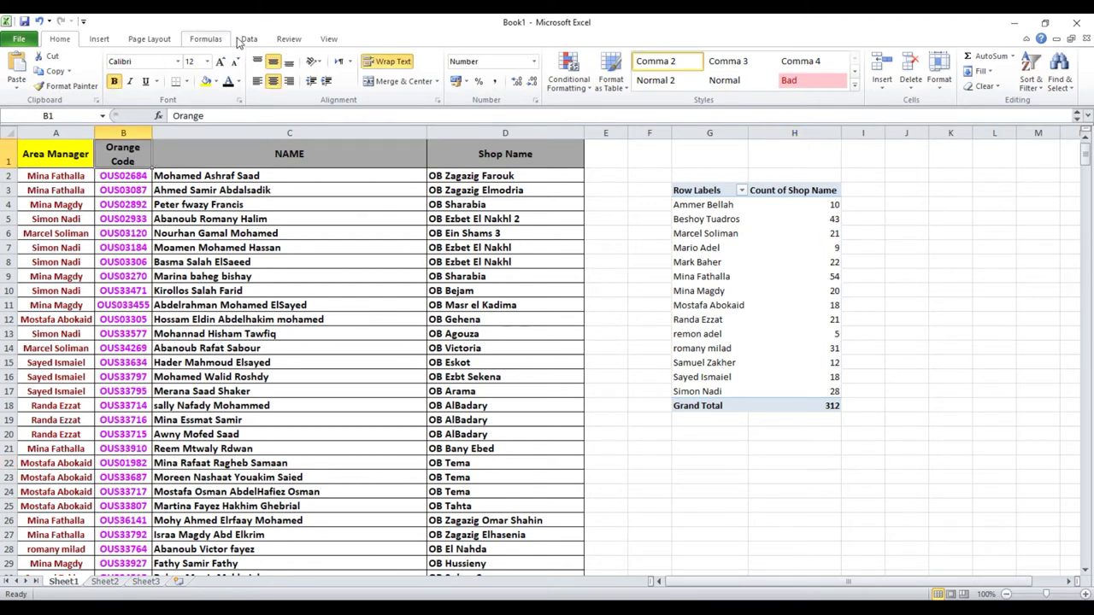
pyautogui.click(248, 38)
pyautogui.click(353, 68)
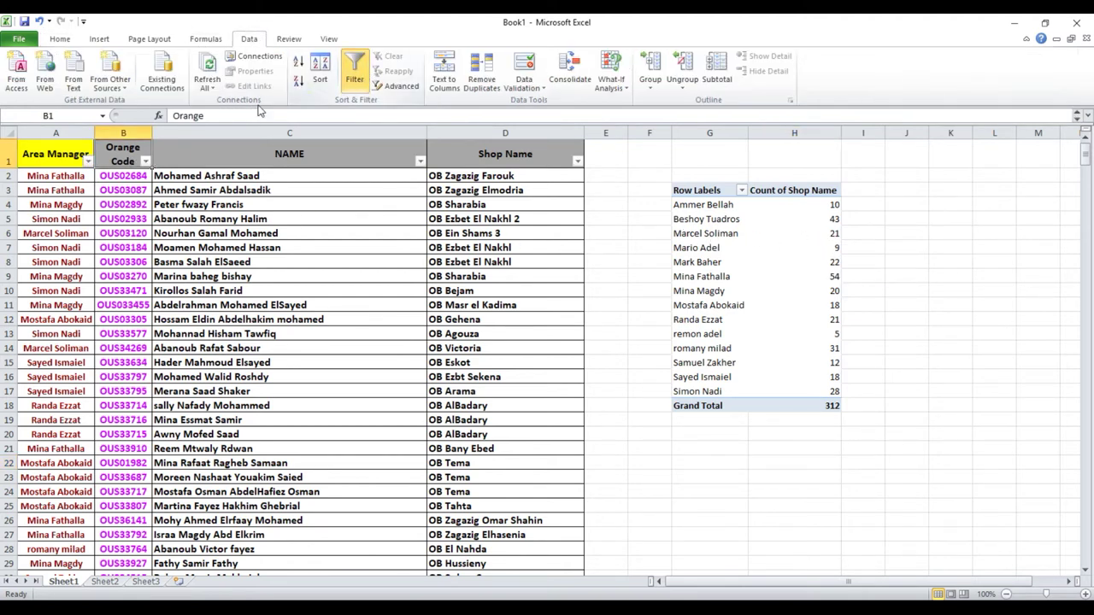
pyautogui.click(88, 161)
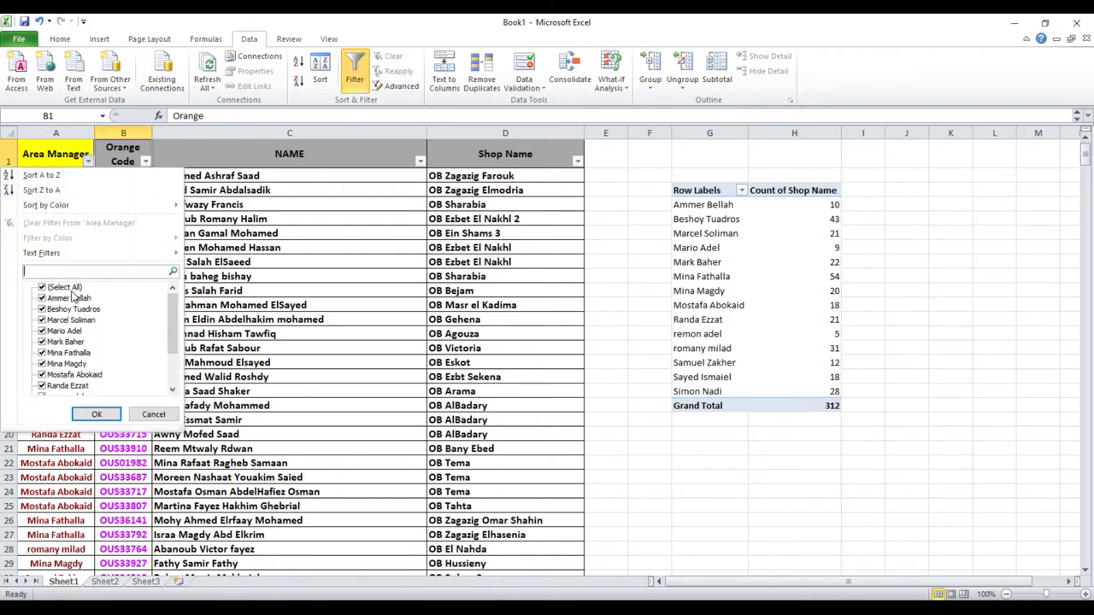
pyautogui.click(75, 288)
pyautogui.click(70, 320)
pyautogui.click(95, 415)
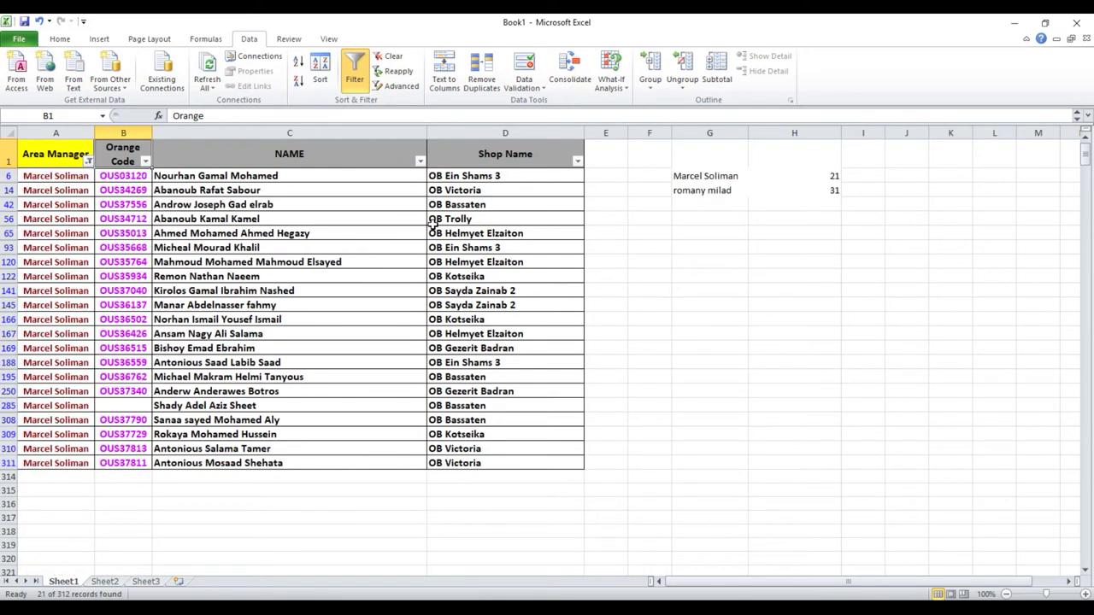
# Select his Shop Name cells to confirm 21 shops, then clear the filter.
pyautogui.moveTo(476, 176); pyautogui.dragTo(491, 464)
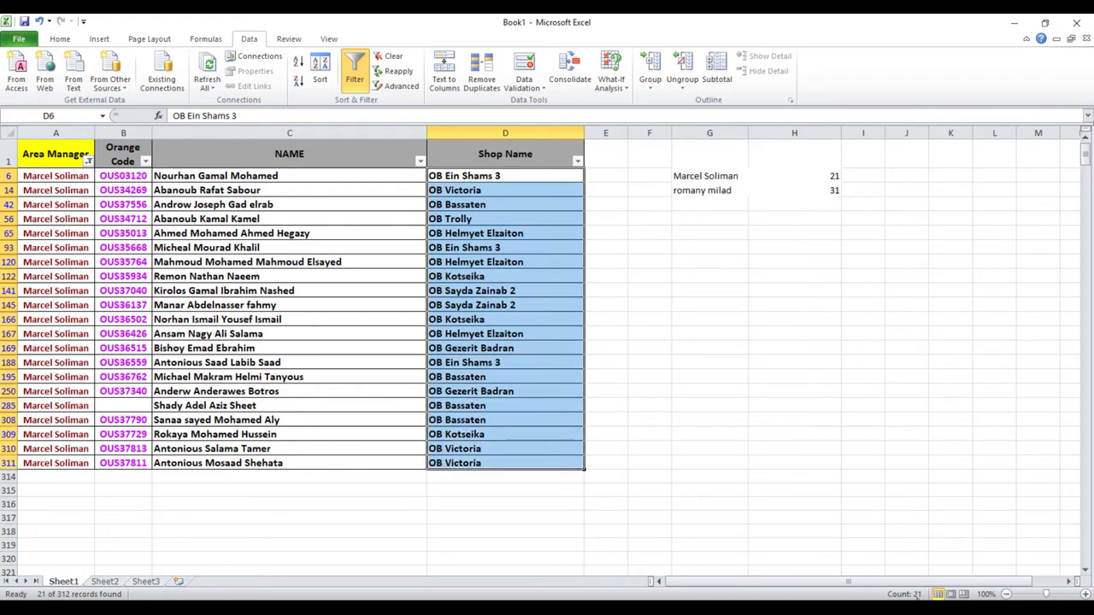
pyautogui.click(389, 57)
pyautogui.click(793, 247)
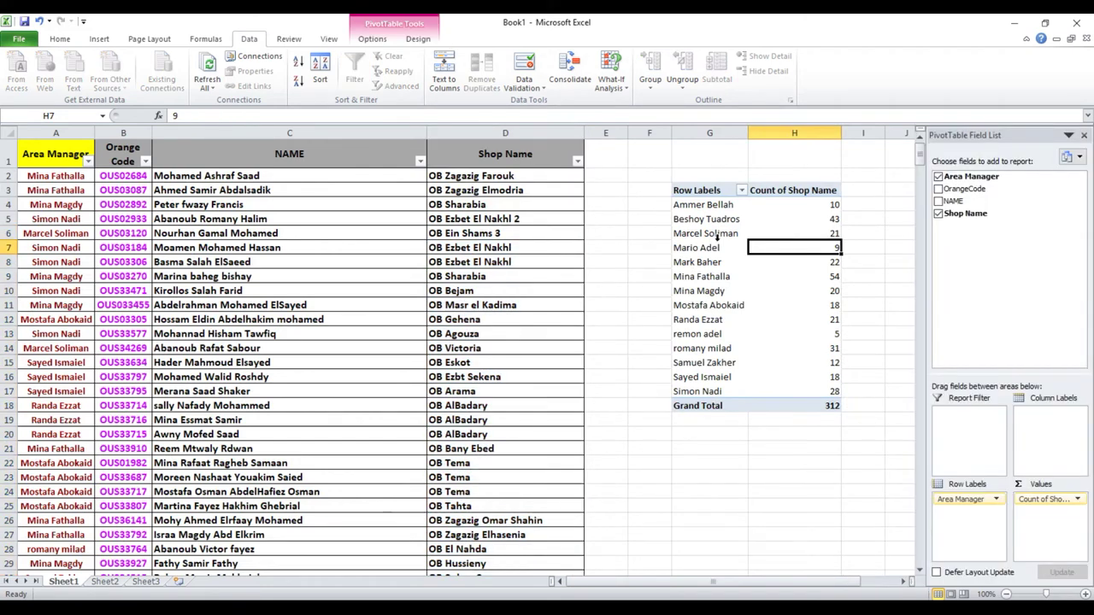
# Replace the pivot values with Count of NAME and Count of Shop Name.
pyautogui.click(707, 265)
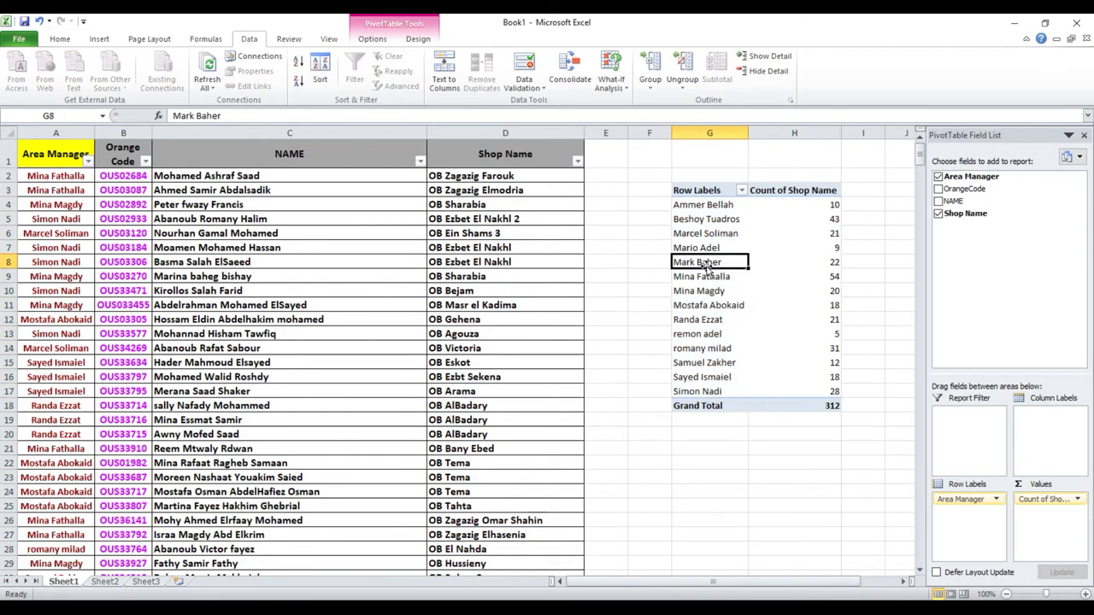
pyautogui.click(939, 215)
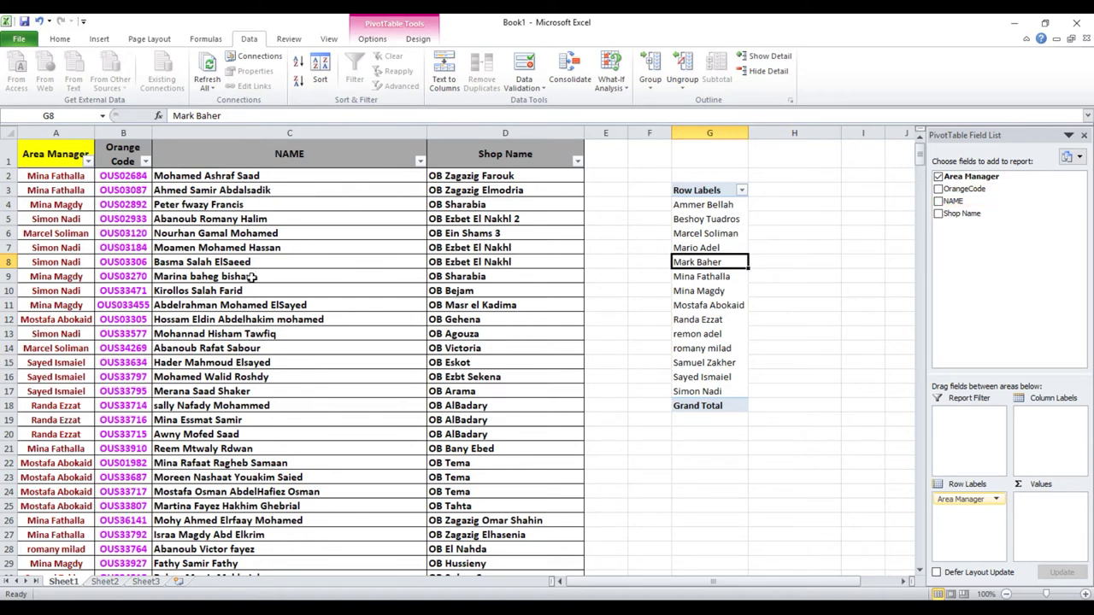
pyautogui.moveTo(969, 213); pyautogui.dragTo(1064, 510)
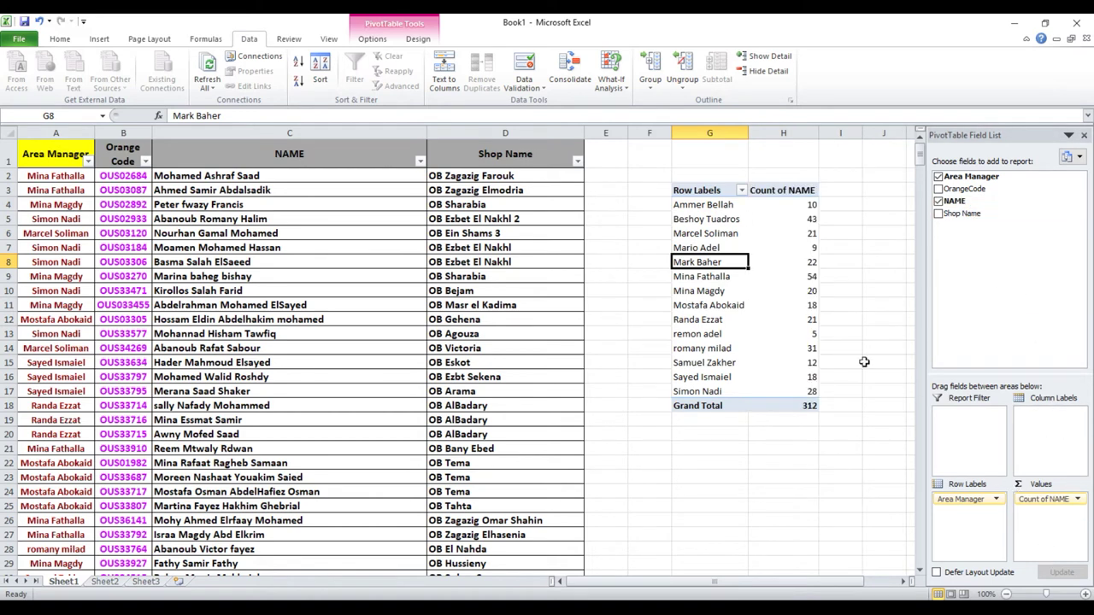
pyautogui.moveTo(807, 233)
pyautogui.moveTo(959, 213); pyautogui.dragTo(1045, 523)
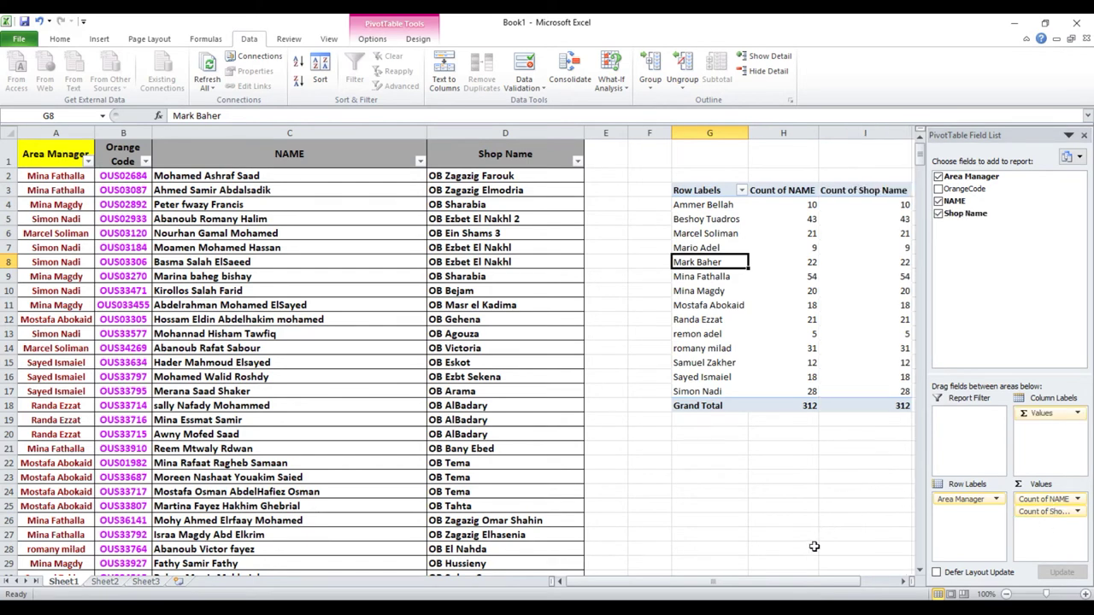
pyautogui.moveTo(828, 581); pyautogui.dragTo(866, 582)
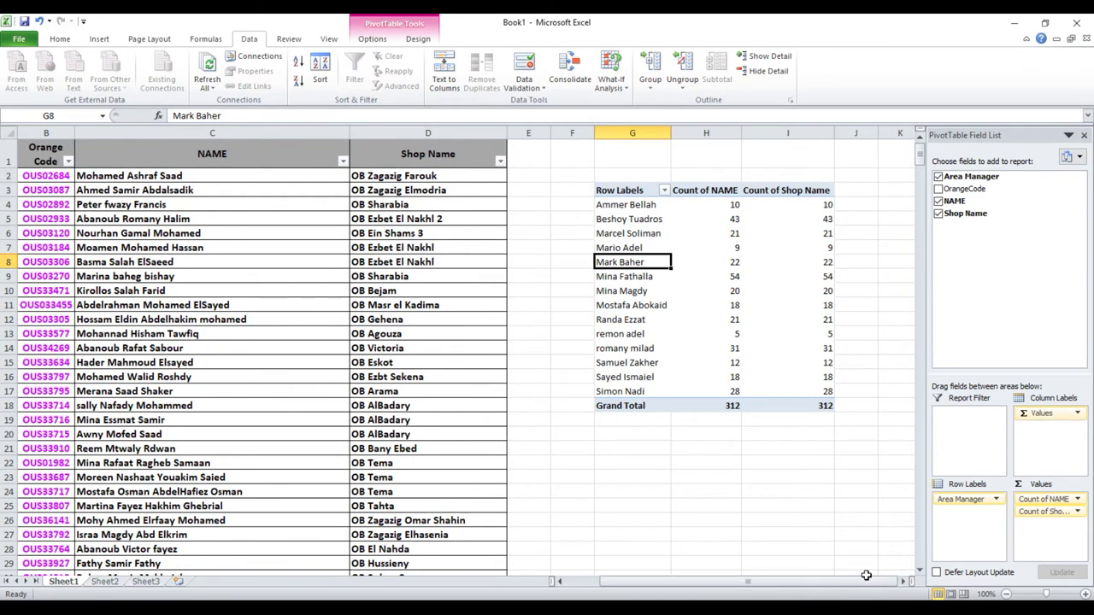
pyautogui.click(722, 206)
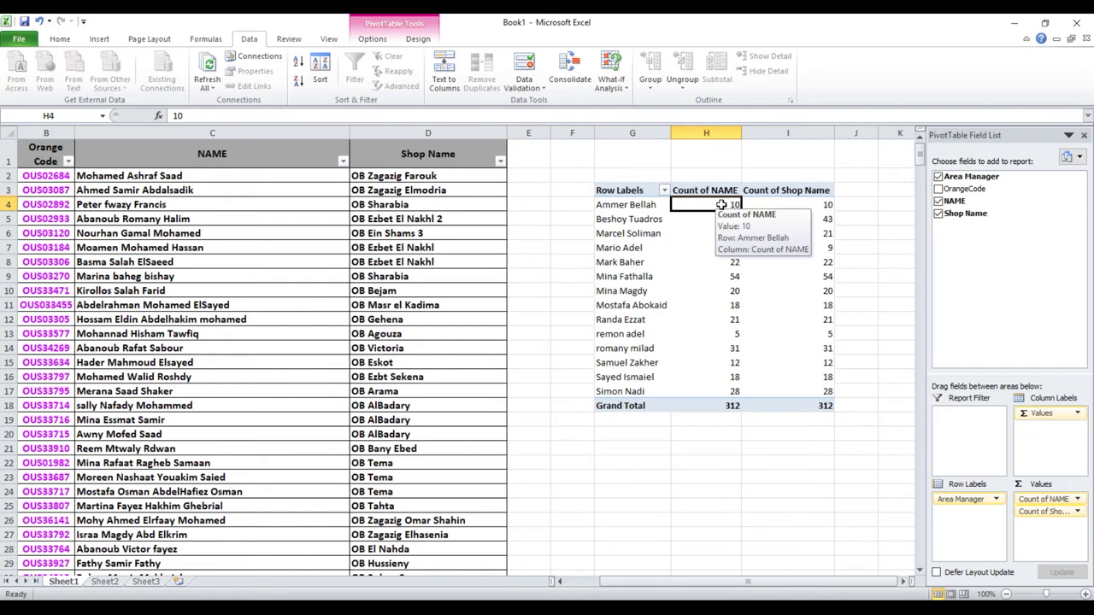
pyautogui.click(807, 206)
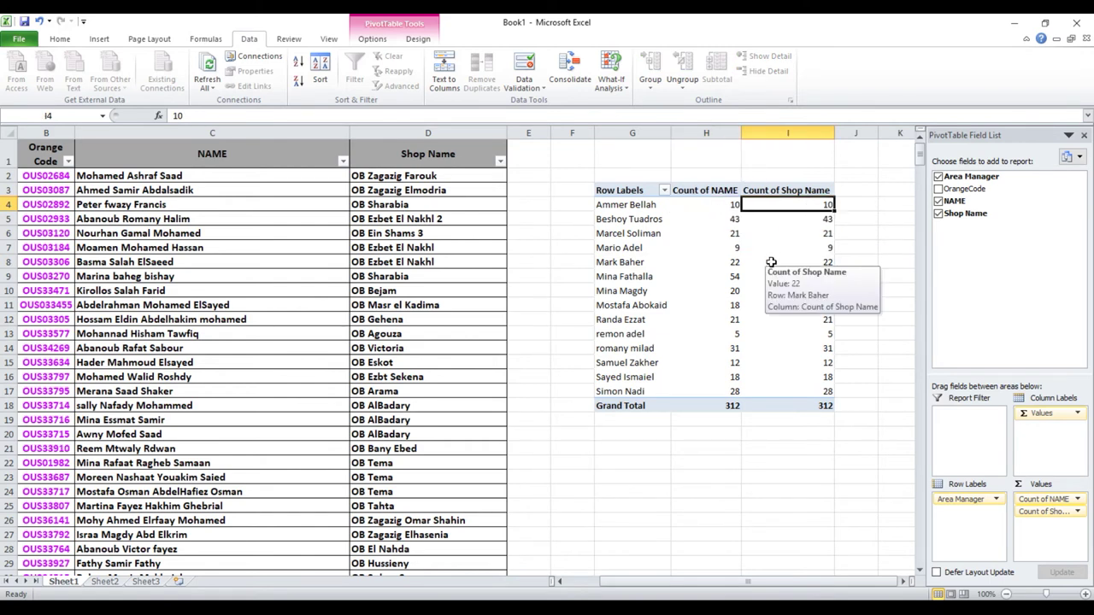
pyautogui.moveTo(706, 261)
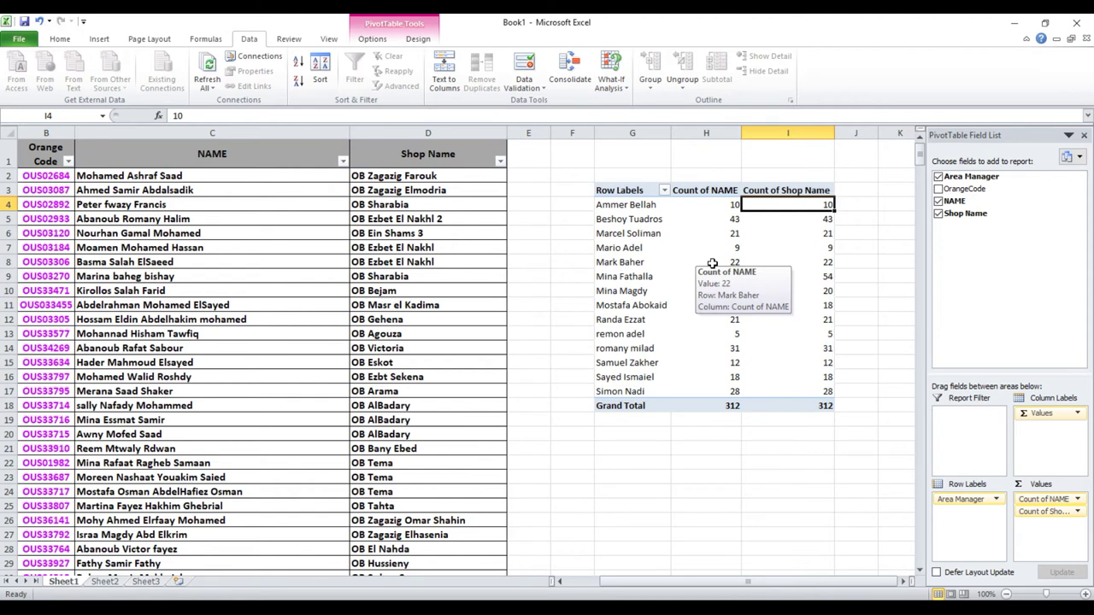
pyautogui.moveTo(795, 590)
pyautogui.mouseDown()
pyautogui.moveTo(758, 592)
pyautogui.moveTo(807, 591)
pyautogui.mouseUp()
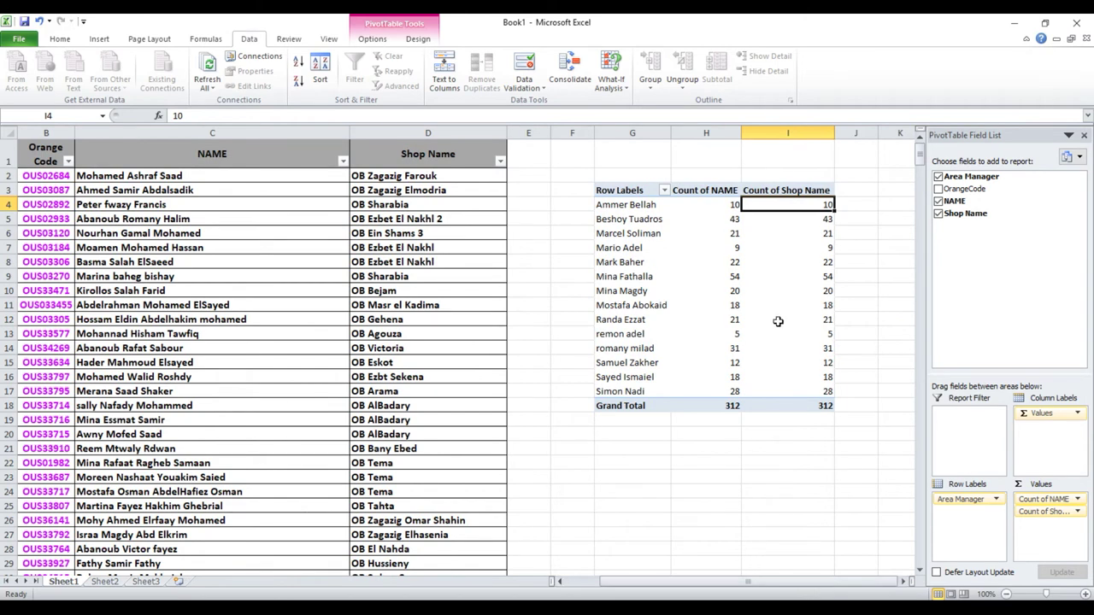
pyautogui.moveTo(784, 310)
pyautogui.moveTo(658, 133); pyautogui.dragTo(686, 128)
# Copy columns G:J and paste them back as plain values.
pyautogui.moveTo(857, 137); pyautogui.dragTo(857, 137)
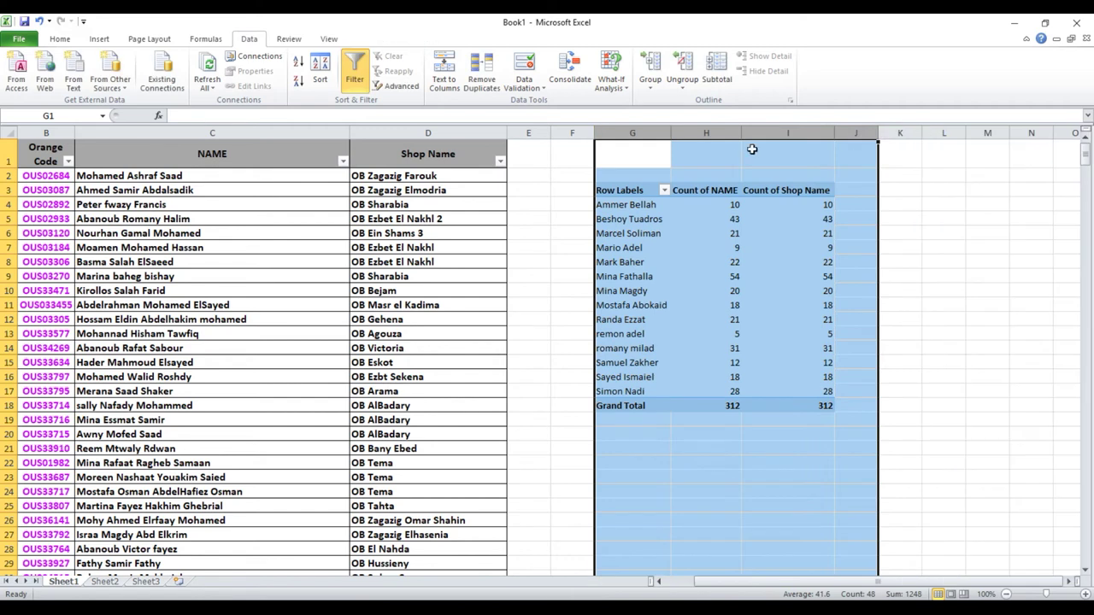
pyautogui.rightClick(742, 133)
pyautogui.click(772, 157)
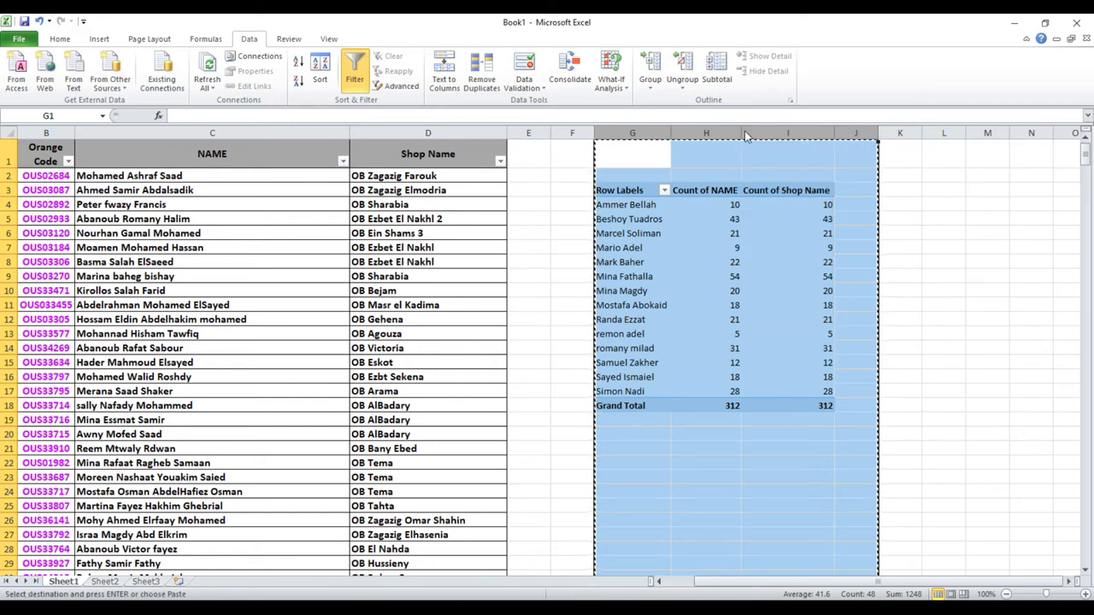
pyautogui.rightClick(746, 133)
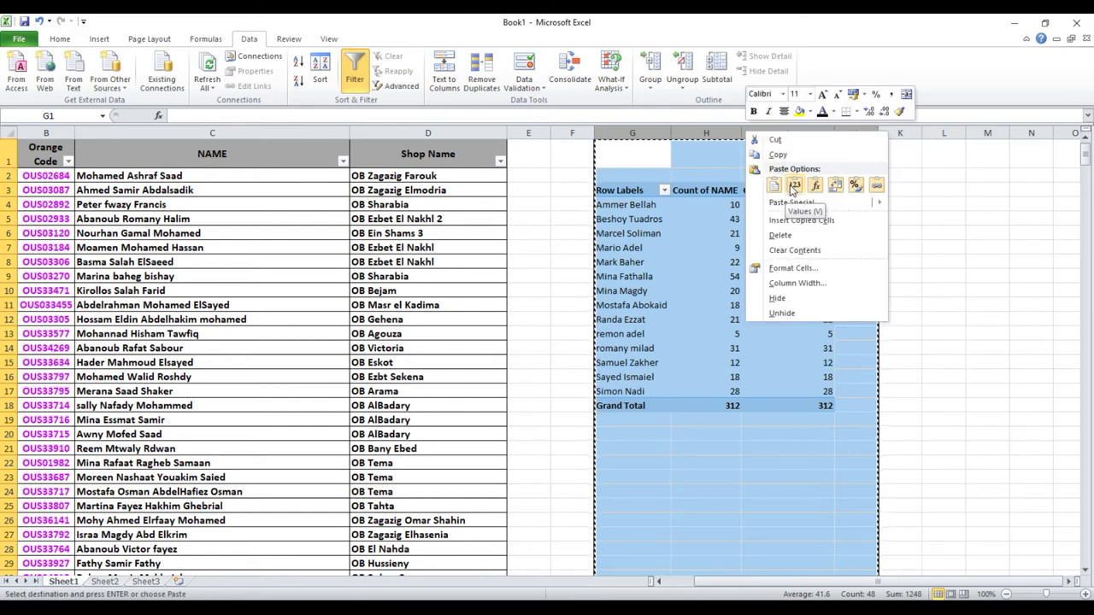
pyautogui.click(792, 187)
pyautogui.click(706, 276)
# Rename the headers in G3:I3 to Manager, Agents and Shops.
pyautogui.click(641, 206)
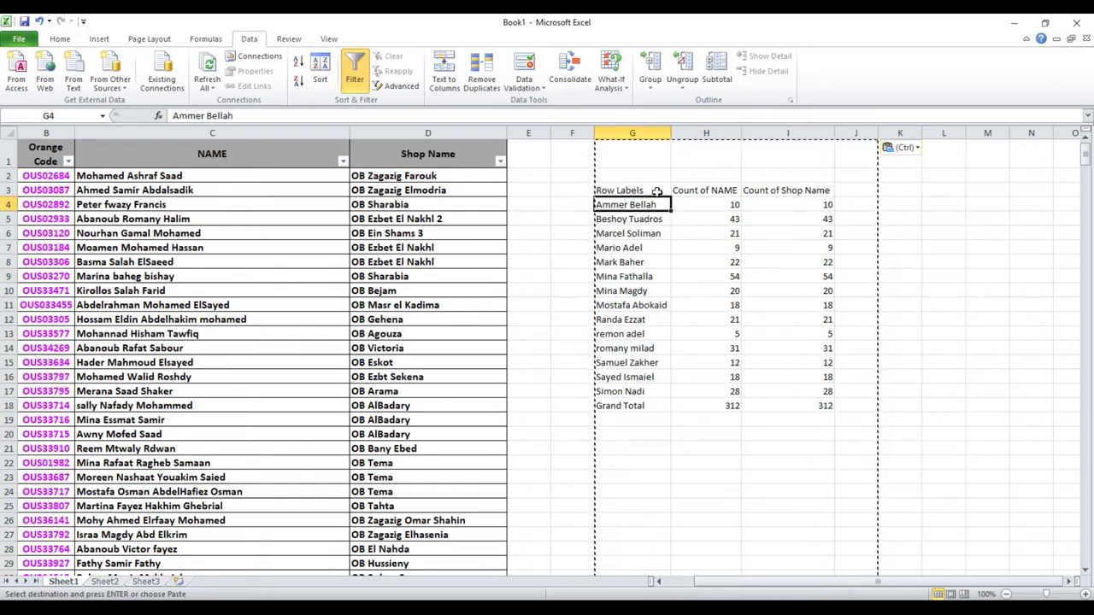
pyautogui.click(659, 190)
pyautogui.write('Manager')
pyautogui.click(683, 190)
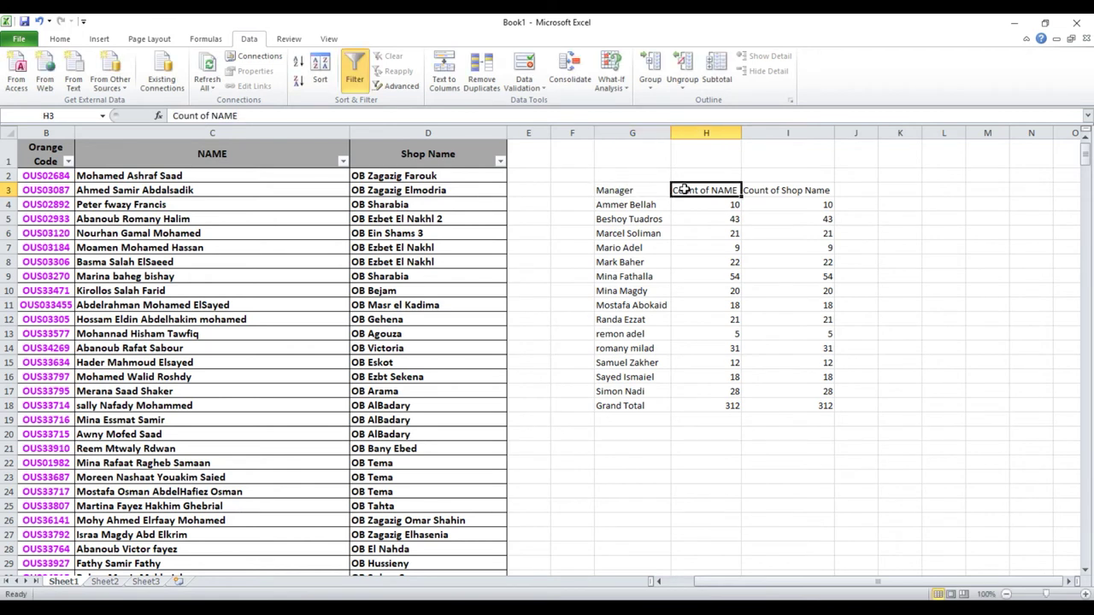
pyautogui.write('Agents')
pyautogui.press('Tab')
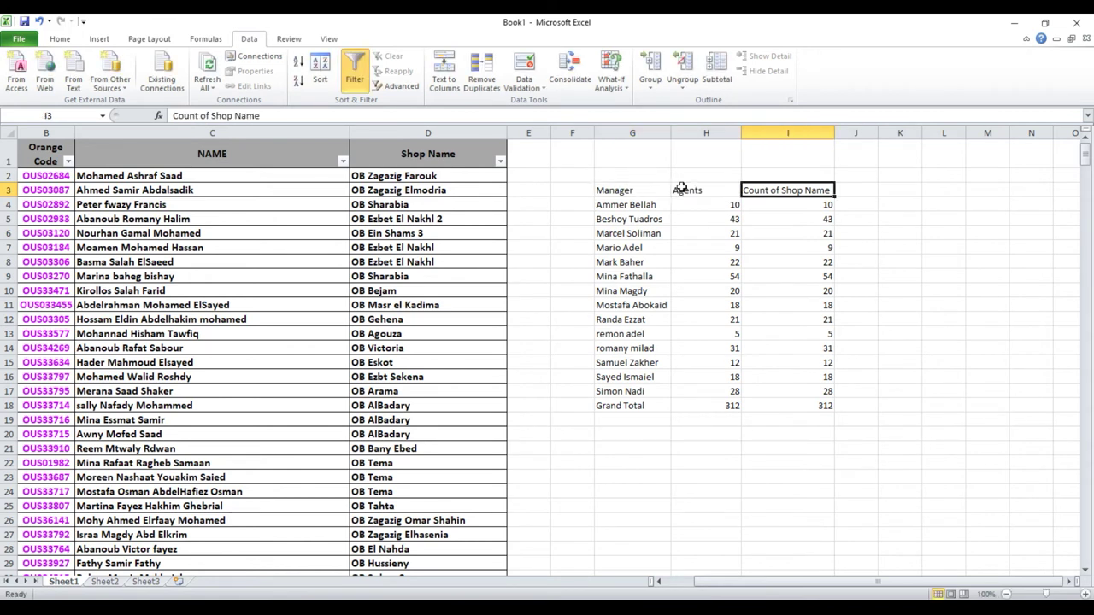
pyautogui.write('Sh')
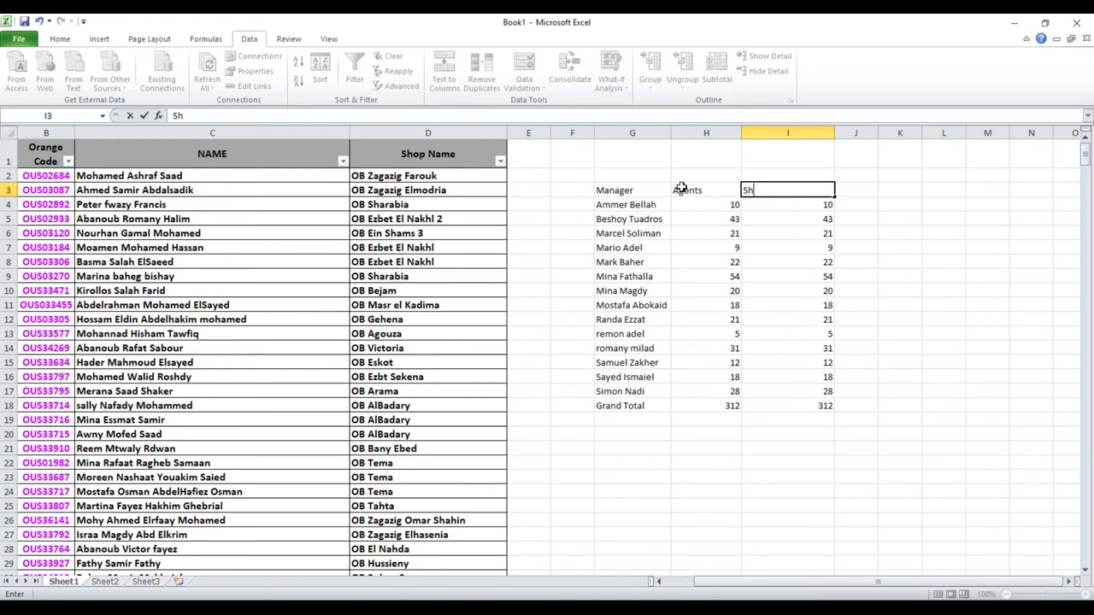
pyautogui.write('op')
pyautogui.write('ame')
pyautogui.press('BackSpace')
pyautogui.press('BackSpace')
pyautogui.press('BackSpace')
pyautogui.press('Return')
pyautogui.click(664, 189)
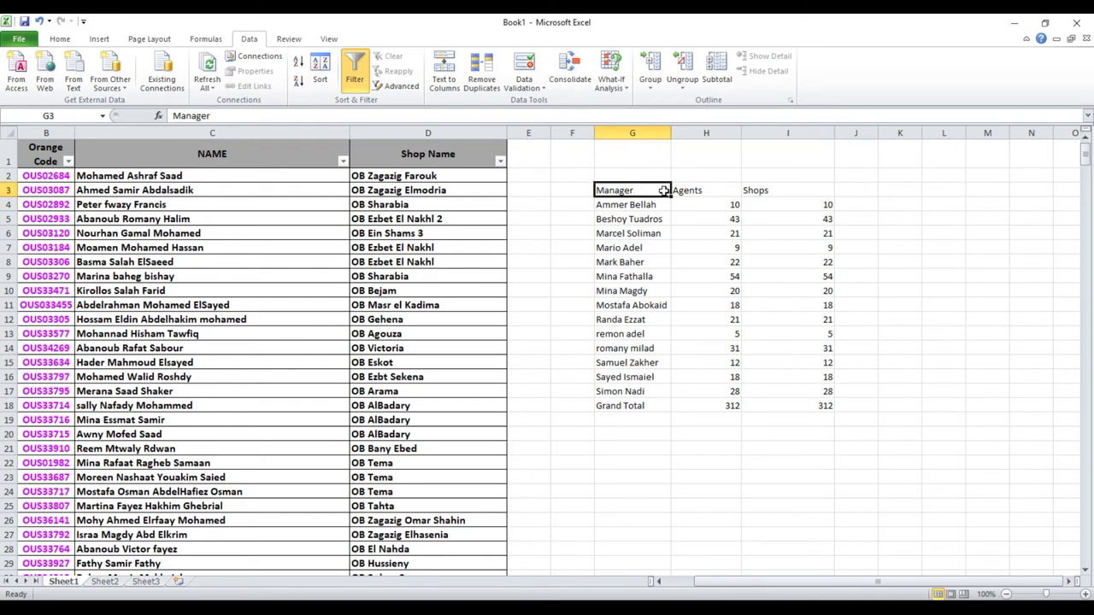
# Fill the header row G3:I3 and Grand Total row G18:I18 light grey.
pyautogui.moveTo(664, 190); pyautogui.dragTo(791, 189)
pyautogui.click(58, 39)
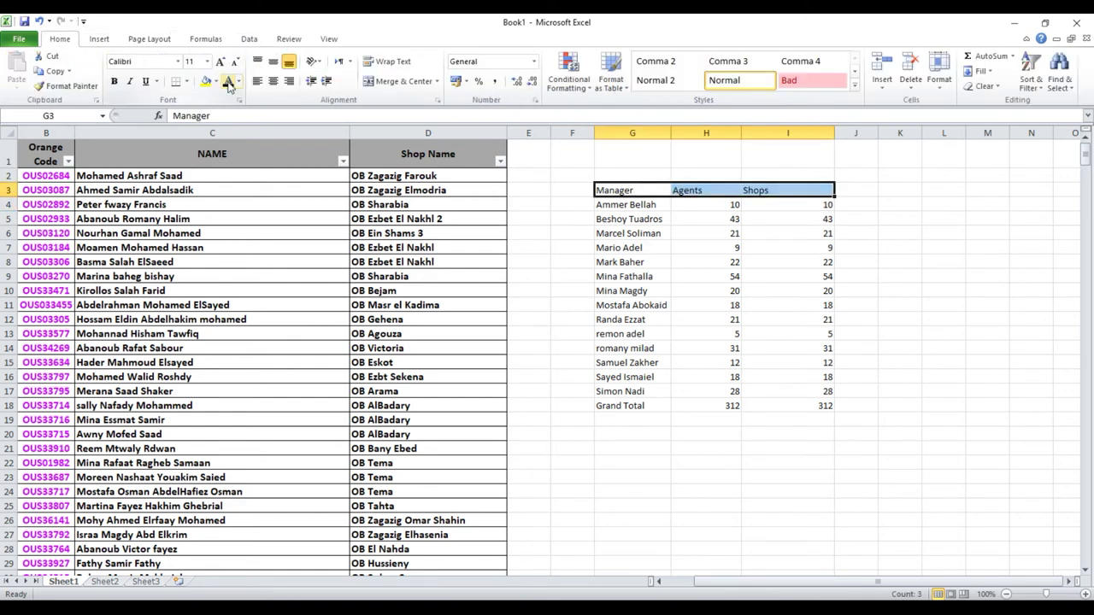
pyautogui.click(216, 81)
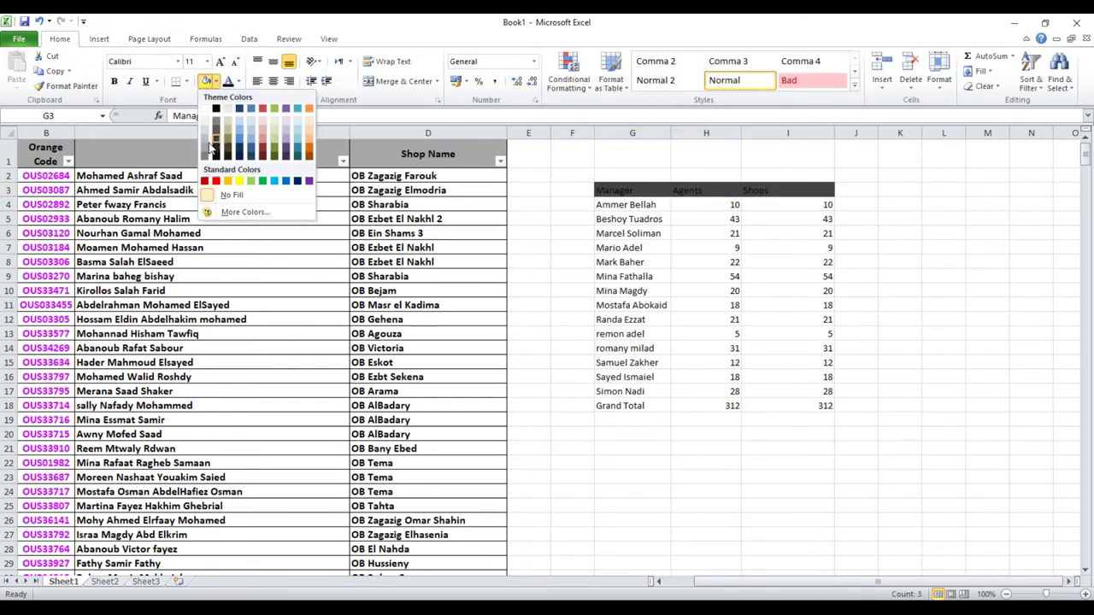
pyautogui.click(205, 135)
pyautogui.click(639, 405)
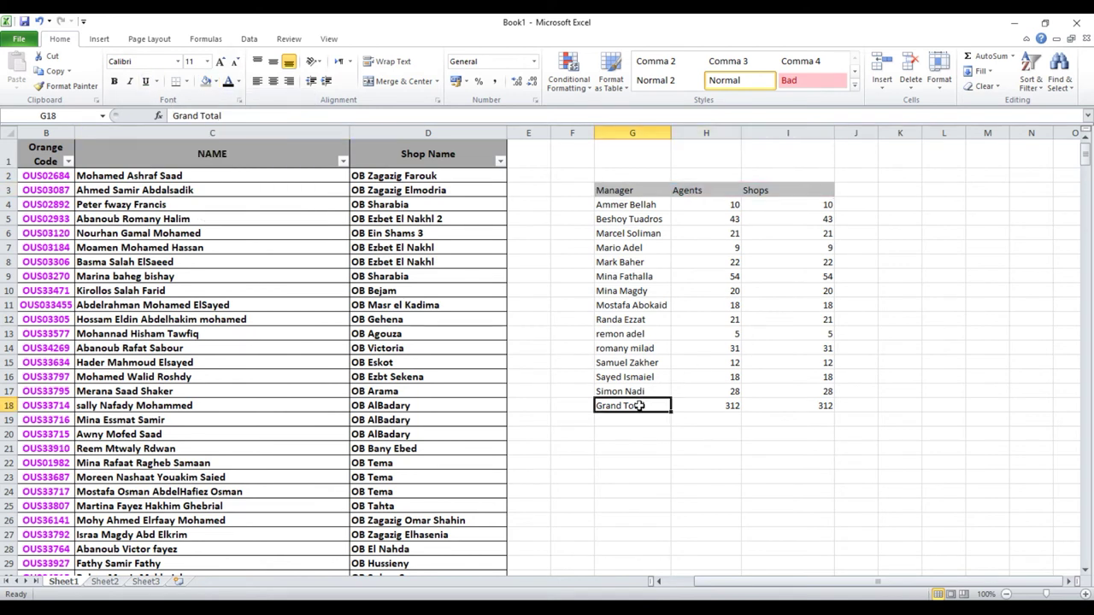
pyautogui.moveTo(639, 405); pyautogui.dragTo(827, 405)
pyautogui.click(205, 81)
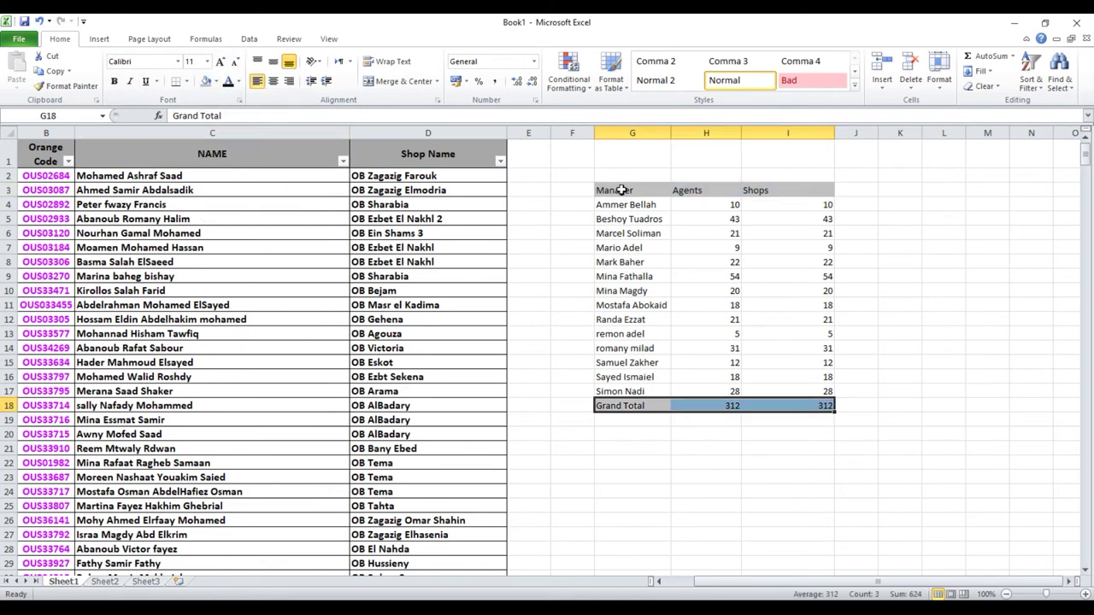
# Apply All Borders to the whole summary table G3:I18.
pyautogui.moveTo(621, 190); pyautogui.dragTo(829, 409)
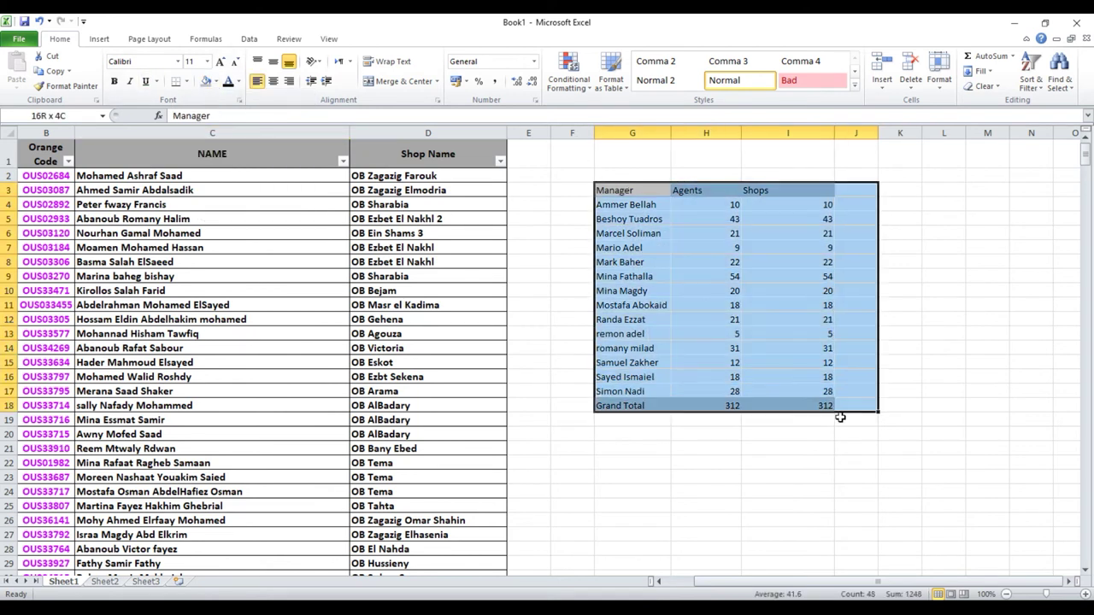
pyautogui.click(186, 81)
pyautogui.click(213, 189)
pyautogui.click(630, 245)
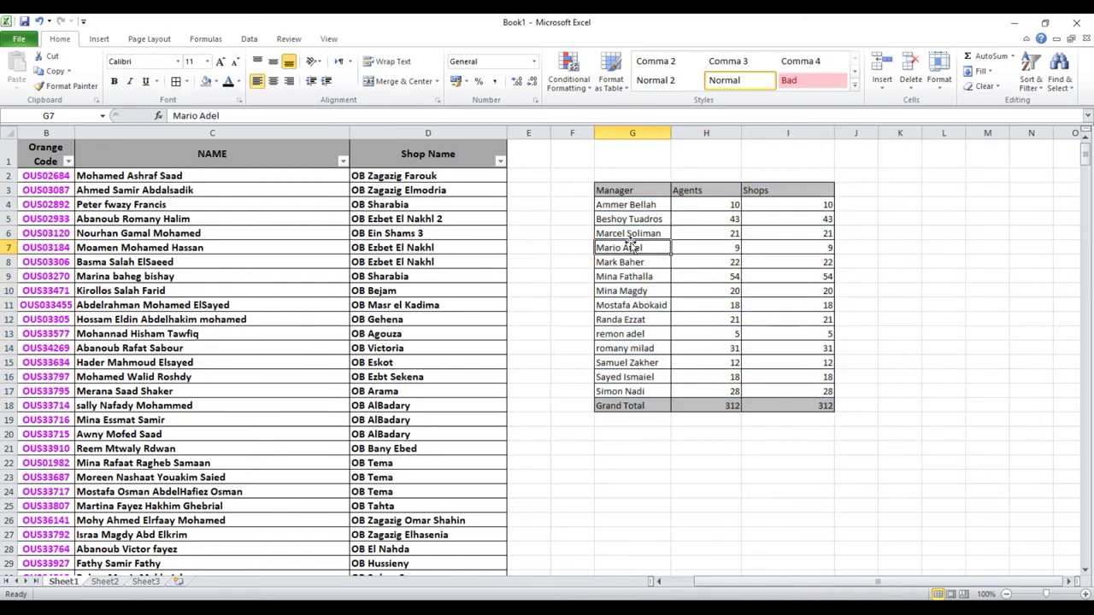
# Make the header row G3:I3 and the Grand Total row G18:I18 bold.
pyautogui.moveTo(641, 190); pyautogui.dragTo(825, 190)
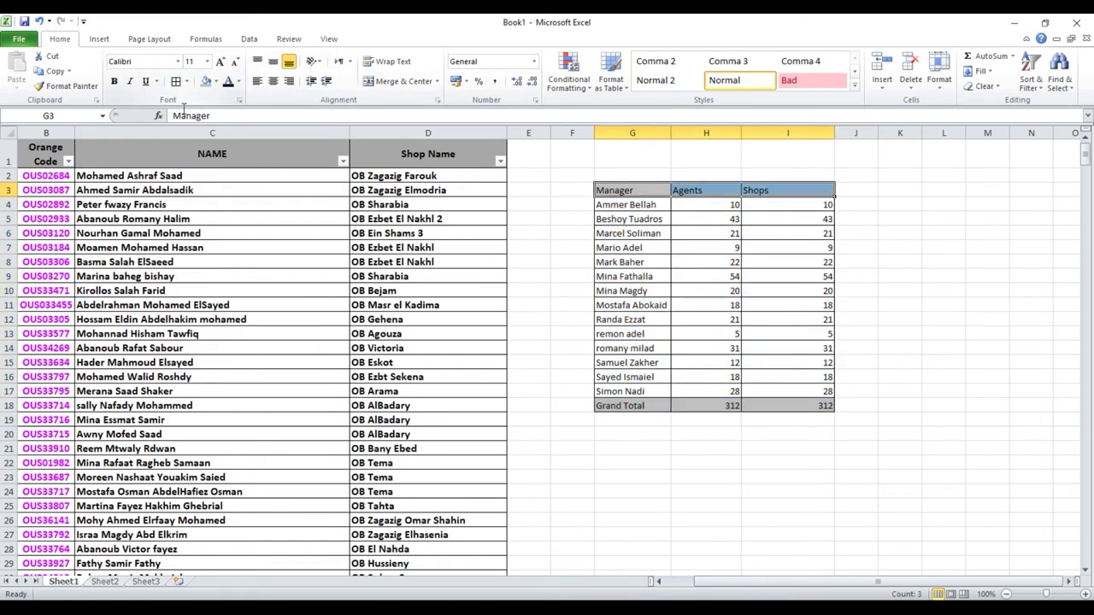
pyautogui.click(114, 81)
pyautogui.click(639, 405)
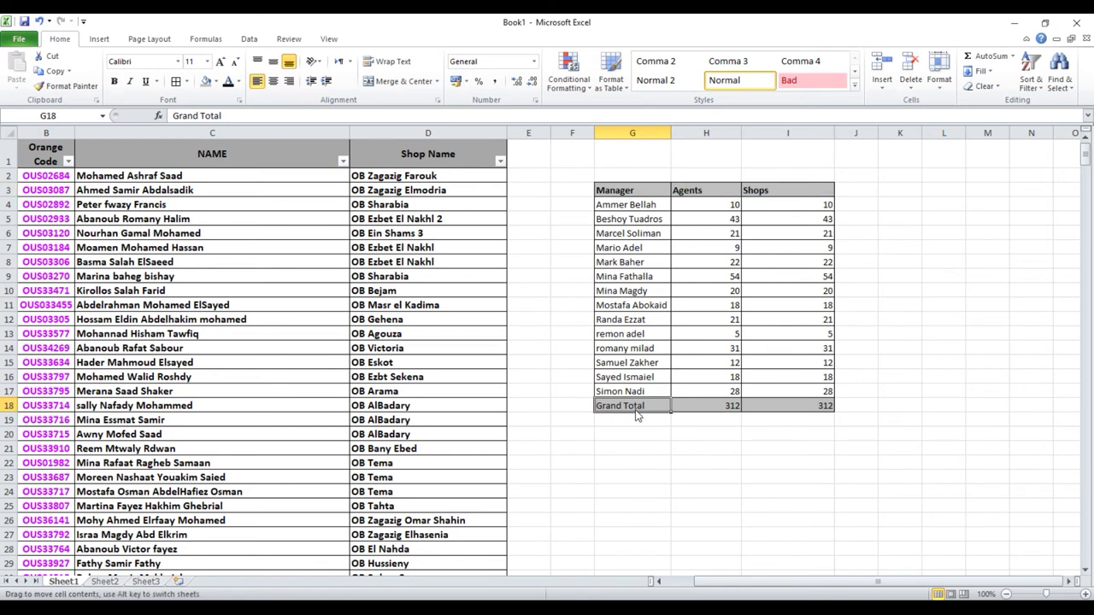
pyautogui.moveTo(637, 409); pyautogui.dragTo(816, 408)
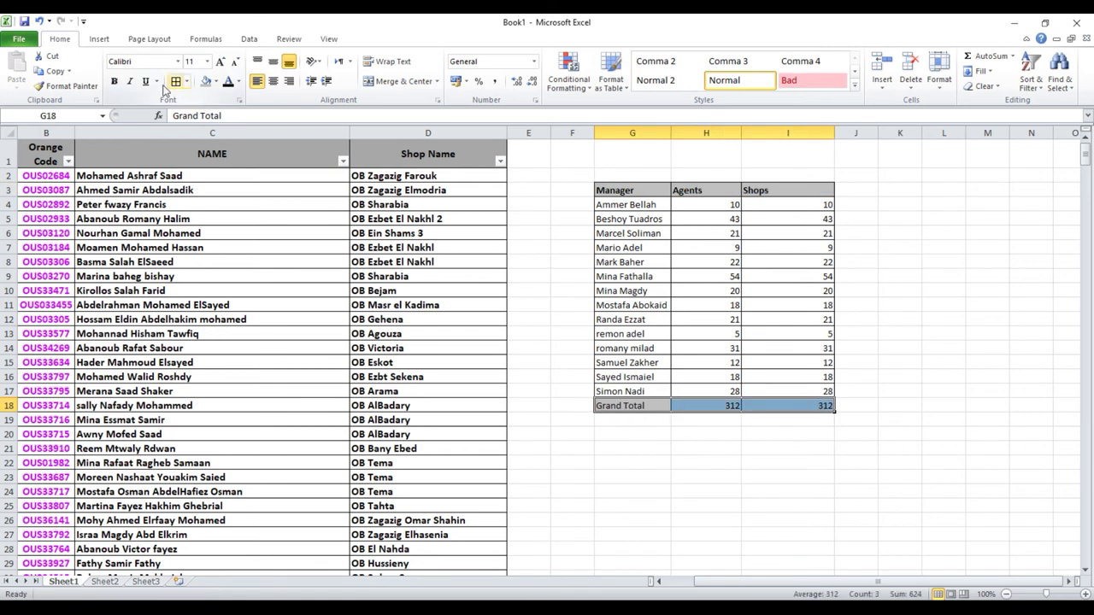
pyautogui.click(114, 81)
pyautogui.click(712, 468)
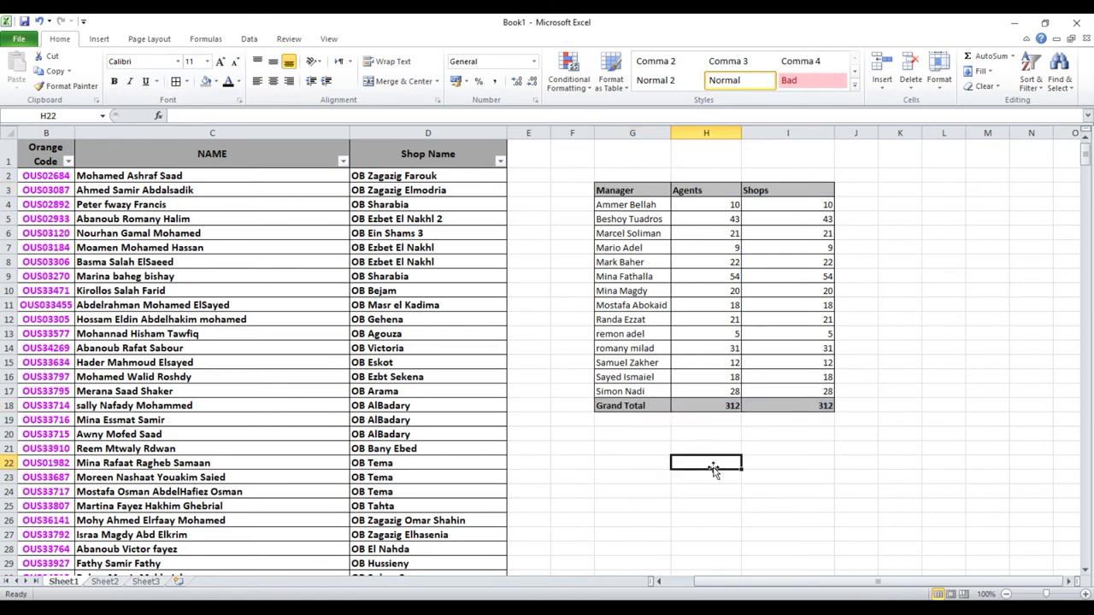